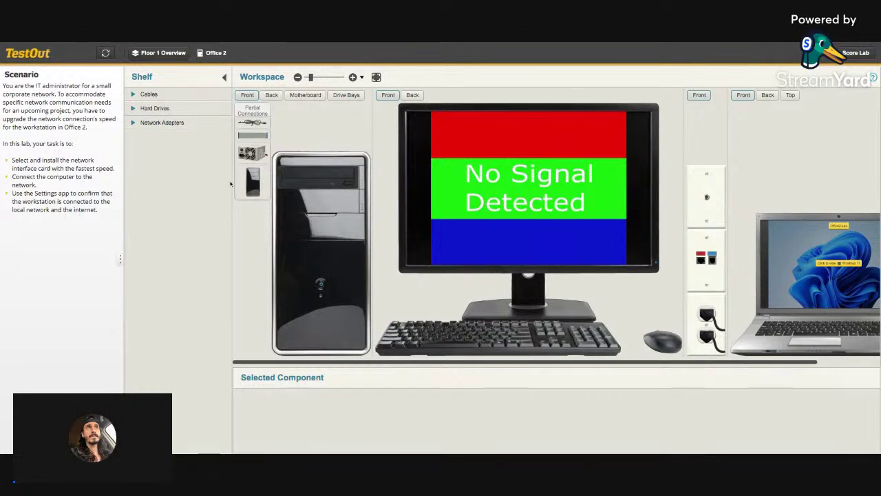
Show the back of the Office 2 computer and unplug its AC power cable from the power supply
click(273, 95)
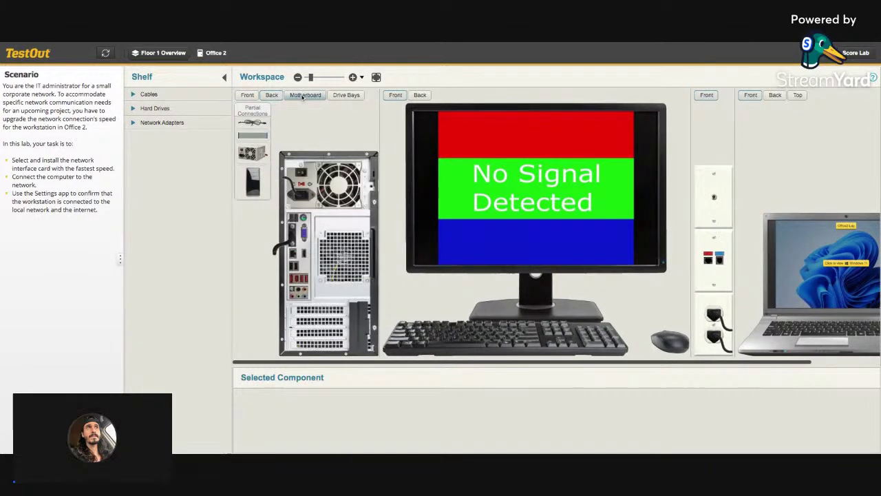
click(303, 96)
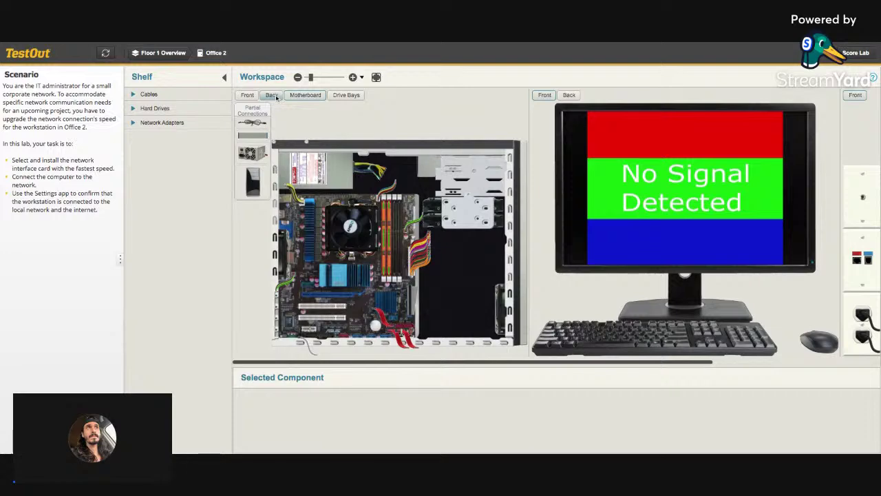
click(274, 95)
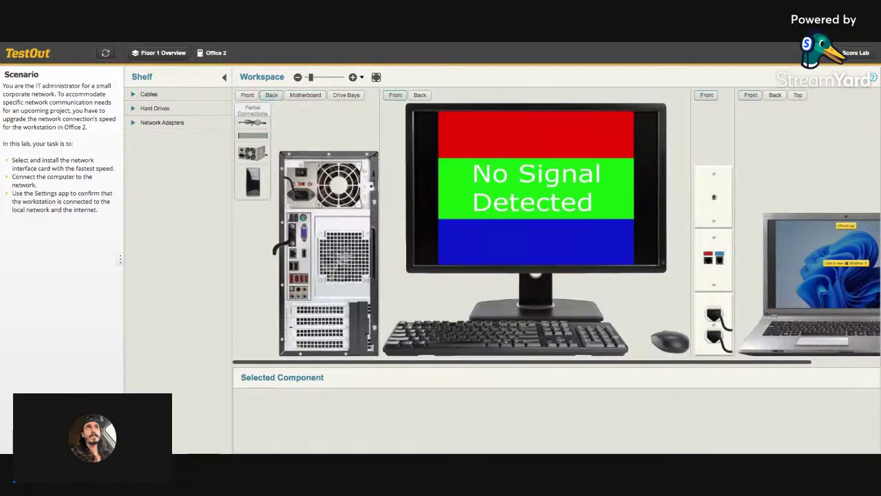
mouse_move(420, 364)
mouse_down()
mouse_move(498, 363)
mouse_move(428, 363)
mouse_up()
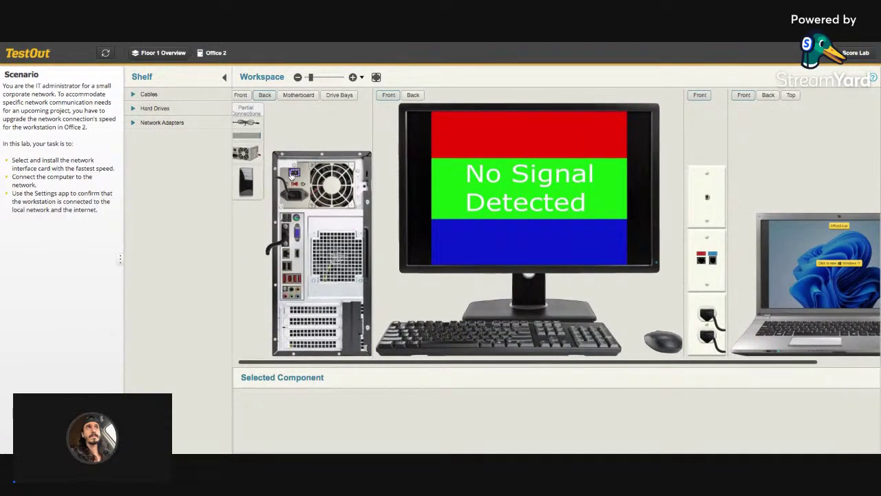
click(292, 197)
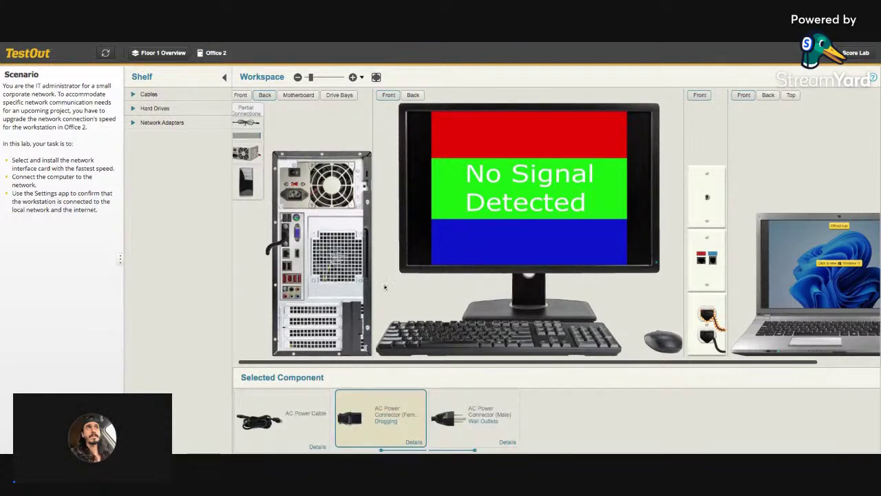
drag(388, 281, 383, 291)
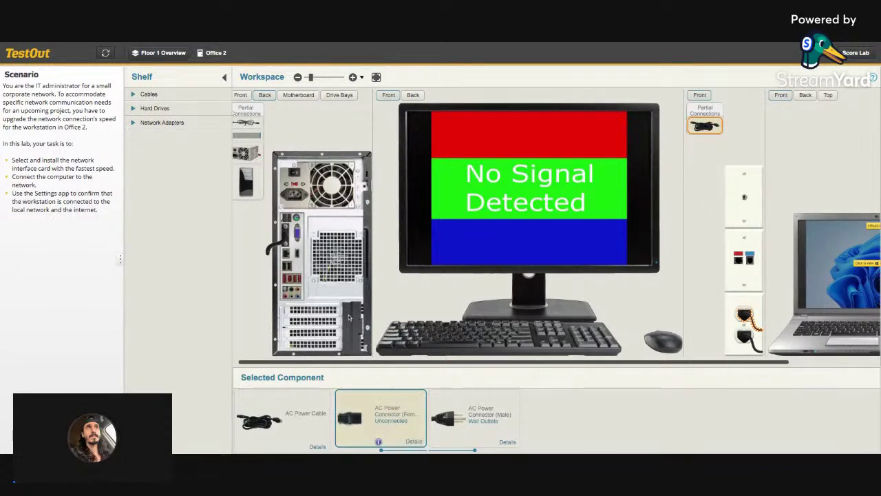
drag(369, 363, 362, 363)
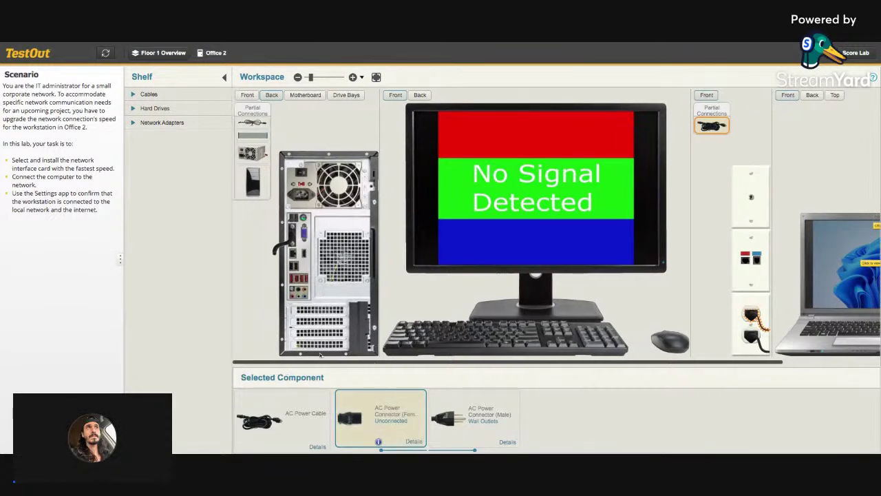
Open the computer's motherboard view and list the network adapters available on the shelf
click(303, 96)
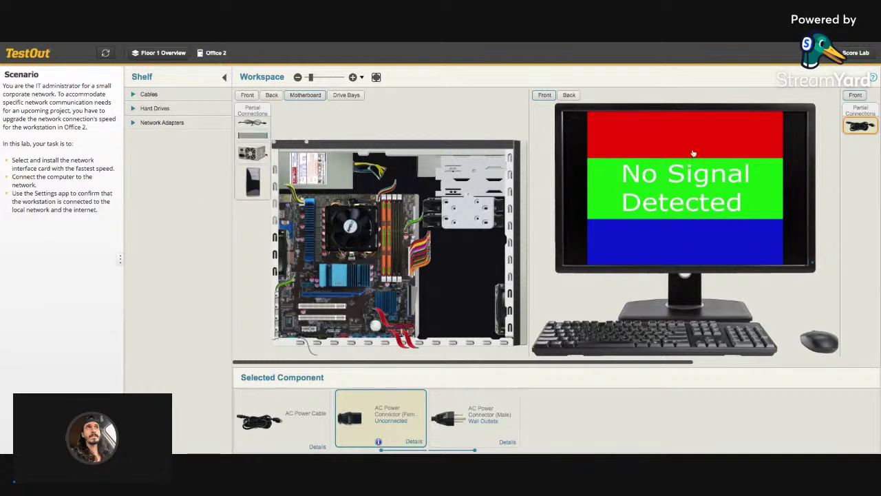
scroll(467, 363, right, 1)
scroll(468, 362, left, 1)
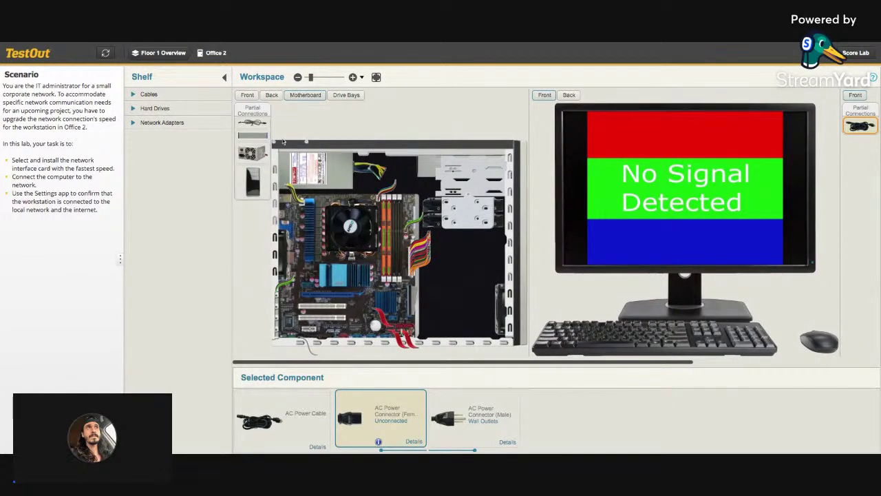
click(161, 123)
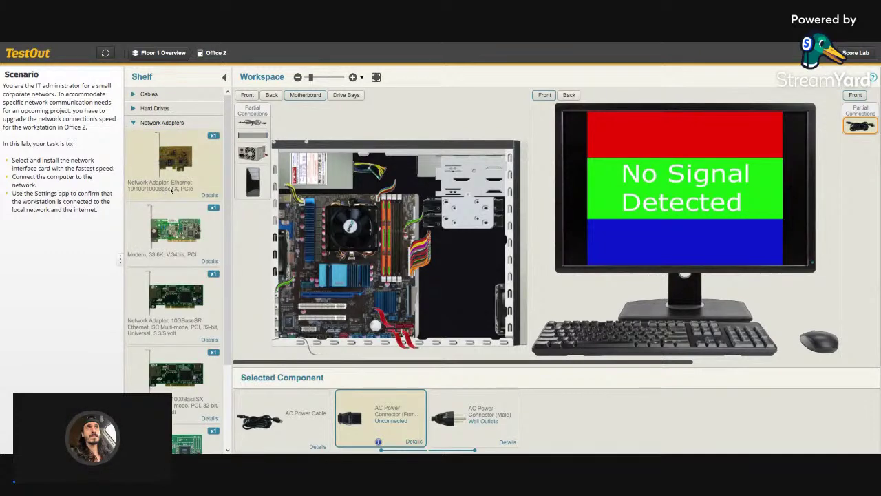
scroll(177, 195, down, 2)
scroll(177, 196, up, 2)
scroll(177, 199, down, 2)
scroll(176, 199, up, 2)
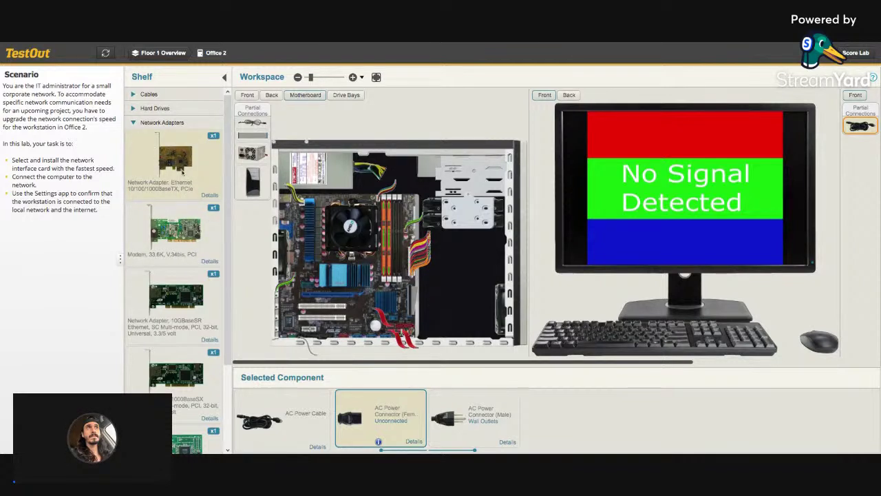
scroll(177, 165, down, 1)
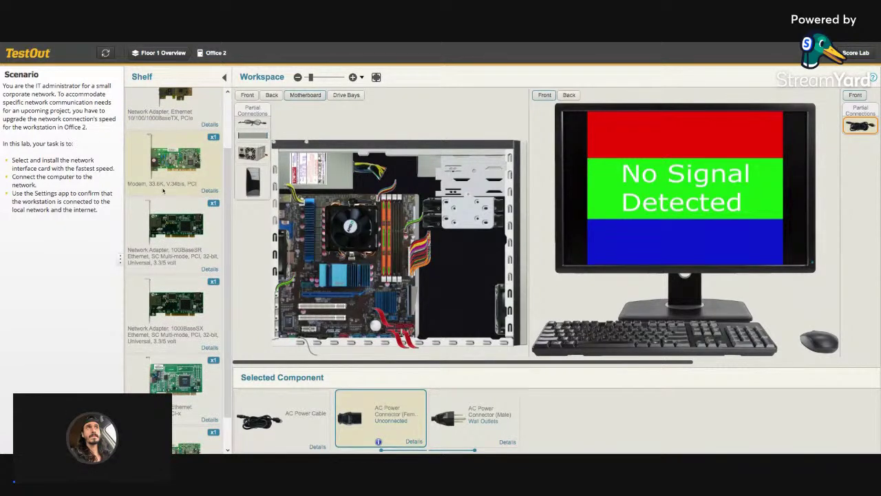
Inspect the top and connectors of the 33.6K V.34bis PCI modem, then close its details
click(191, 167)
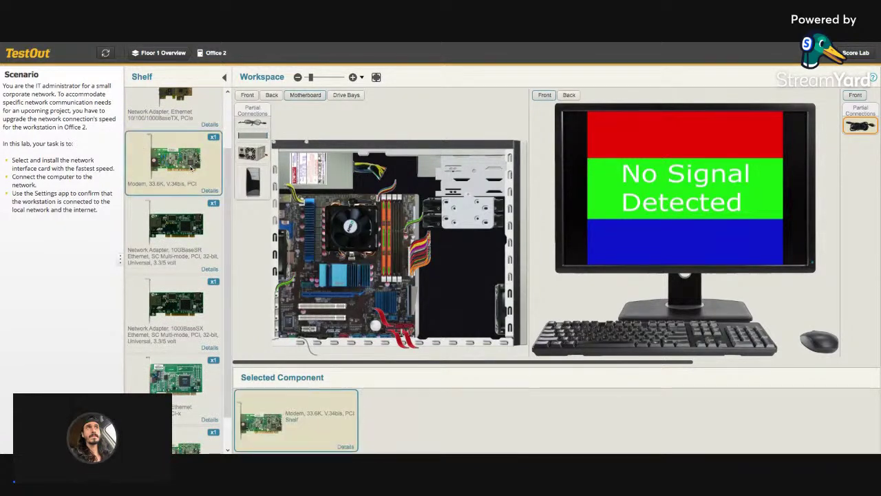
click(317, 406)
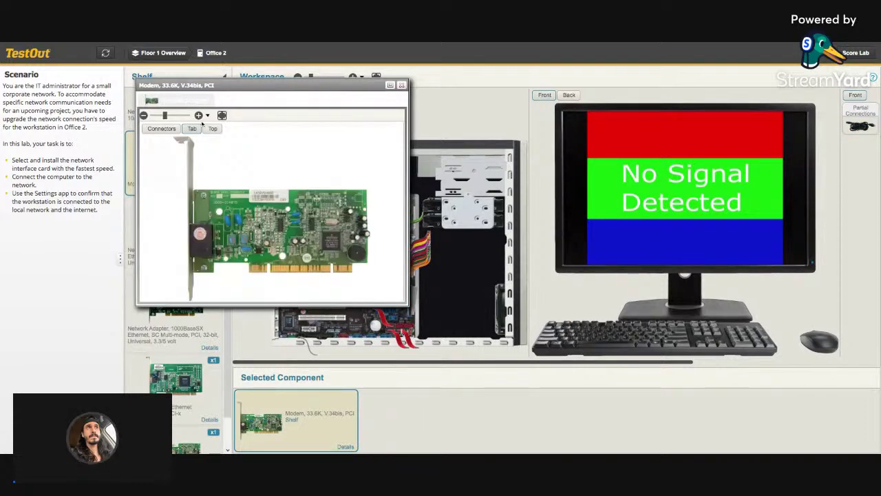
click(212, 128)
click(175, 129)
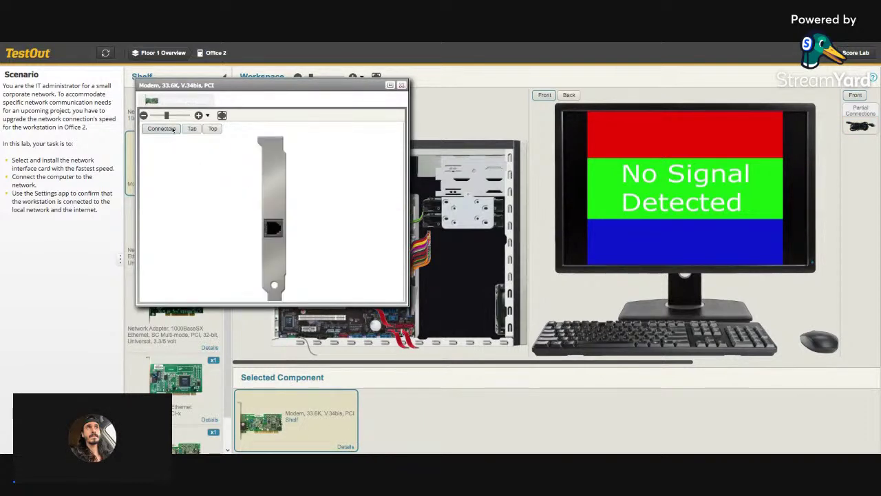
click(402, 85)
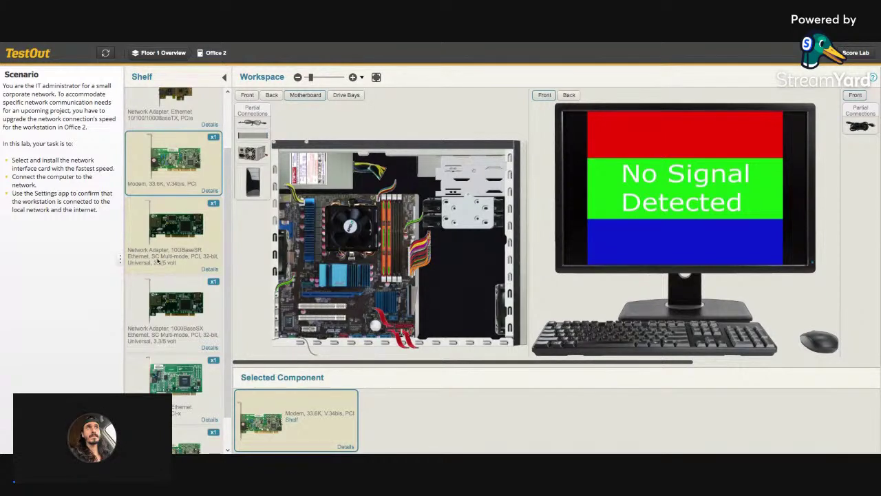
Inspect the connectors of the 10GBaseSR Ethernet SC multi-mode PCI adapter and close its details
click(173, 241)
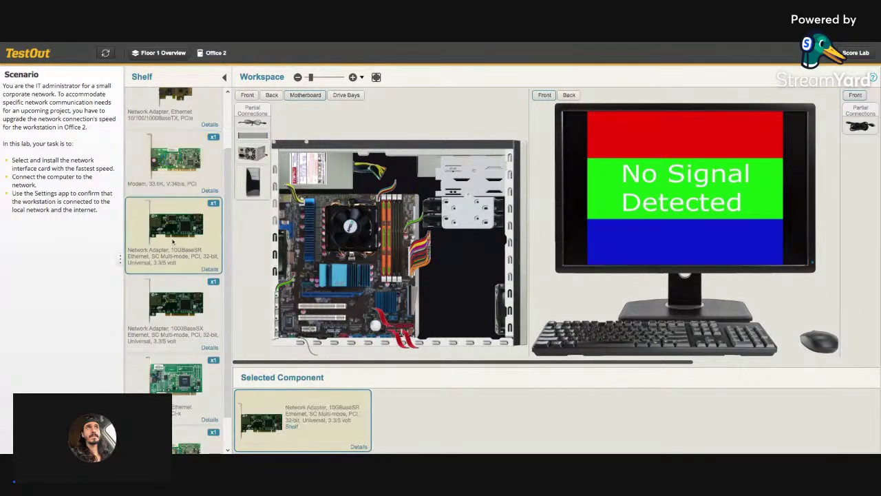
click(357, 446)
click(204, 139)
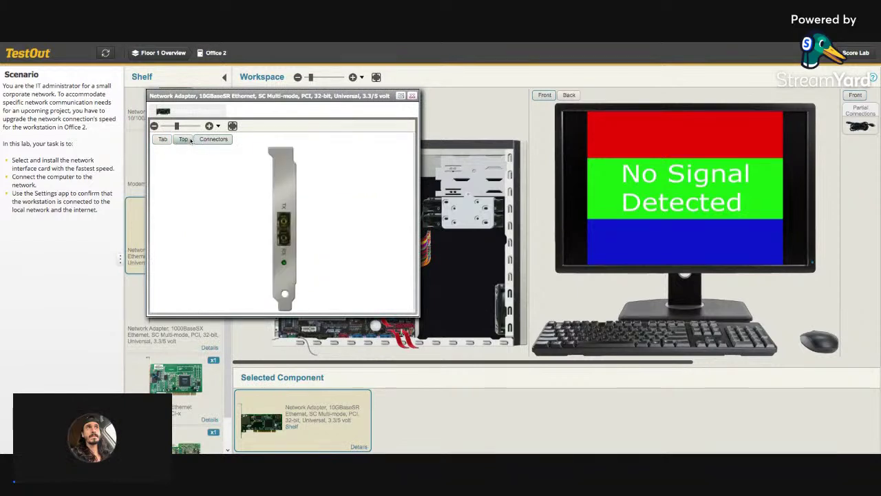
click(411, 96)
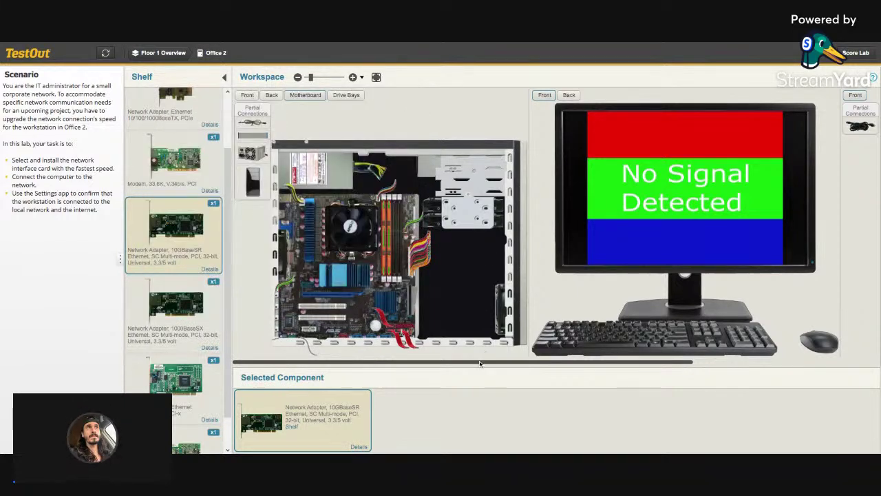
Examine the wall plates in the workspace to see which network port types are available
scroll(480, 363, right, 5)
scroll(480, 363, left, 5)
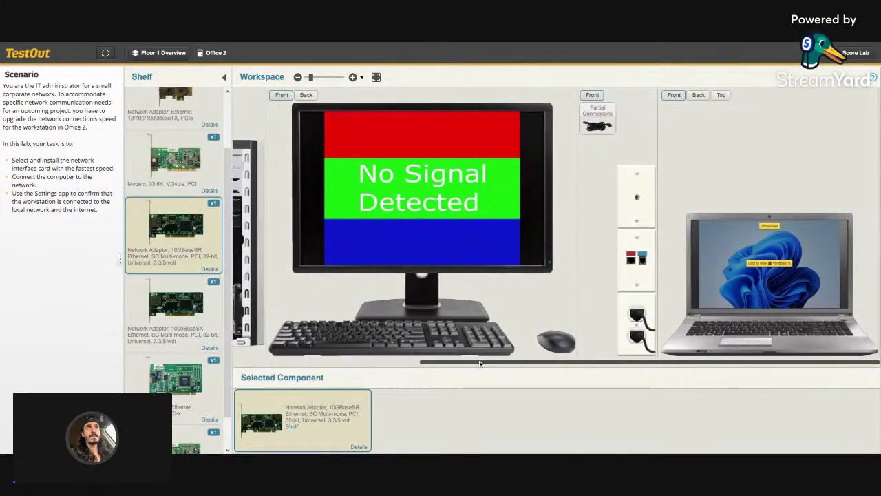
scroll(556, 227, right, 5)
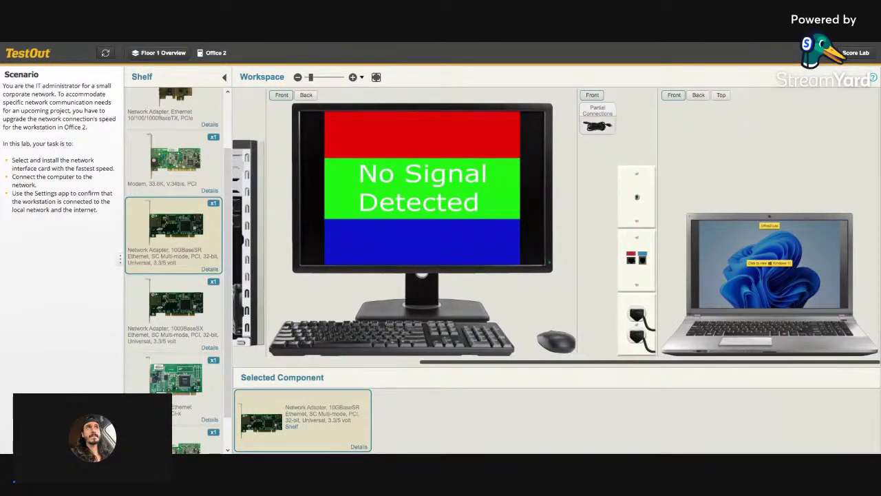
scroll(557, 227, left, 5)
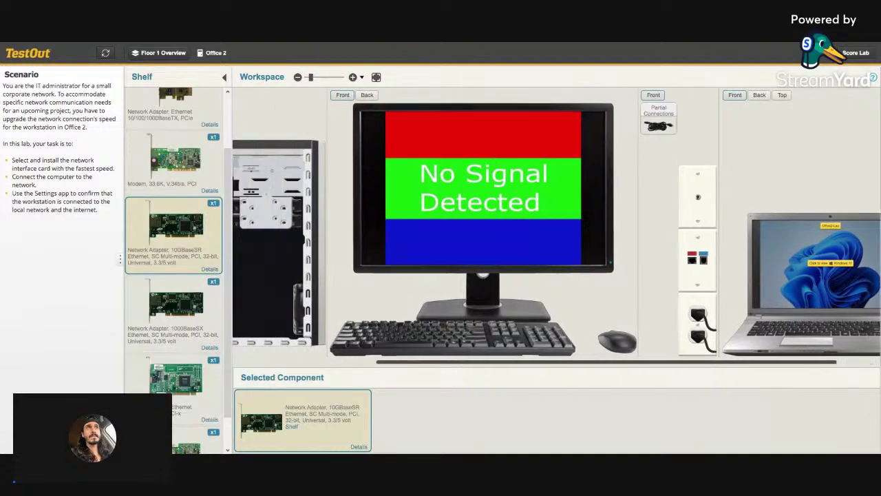
scroll(556, 228, right, 5)
scroll(556, 227, left, 5)
scroll(383, 363, right, 5)
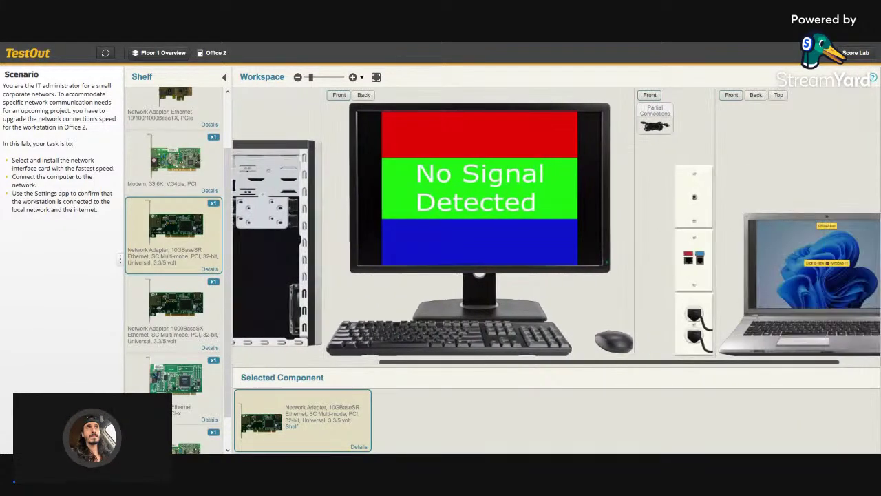
scroll(383, 363, left, 5)
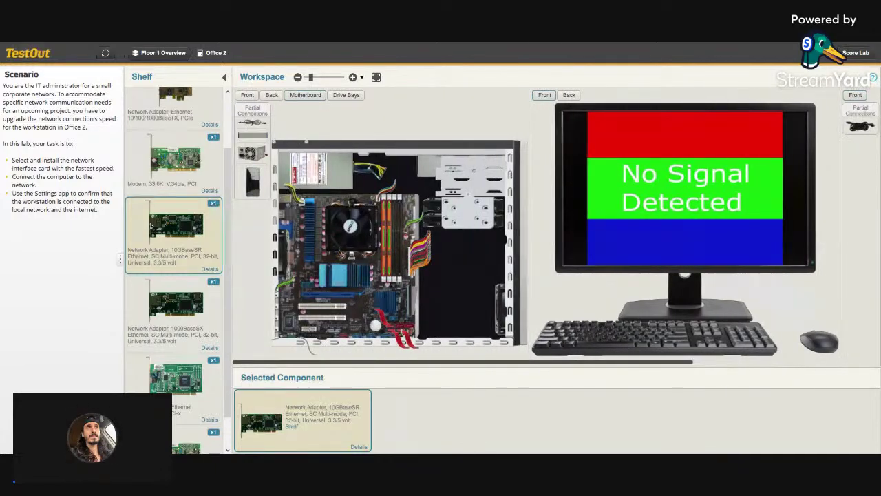
scroll(461, 355, right, 5)
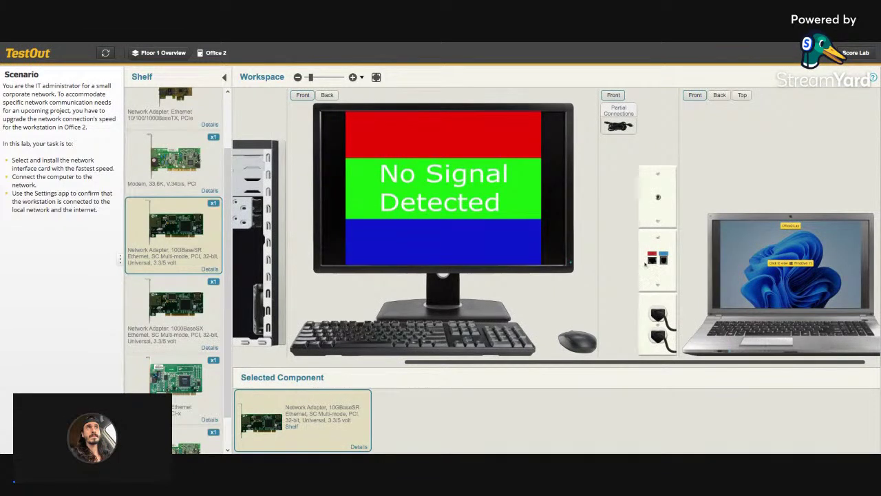
drag(421, 362, 502, 353)
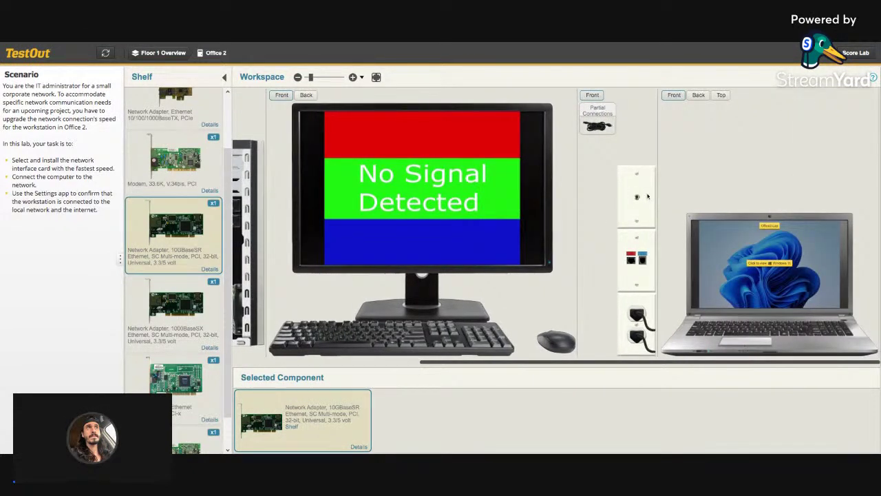
scroll(527, 361, left, 2)
scroll(526, 363, left, 5)
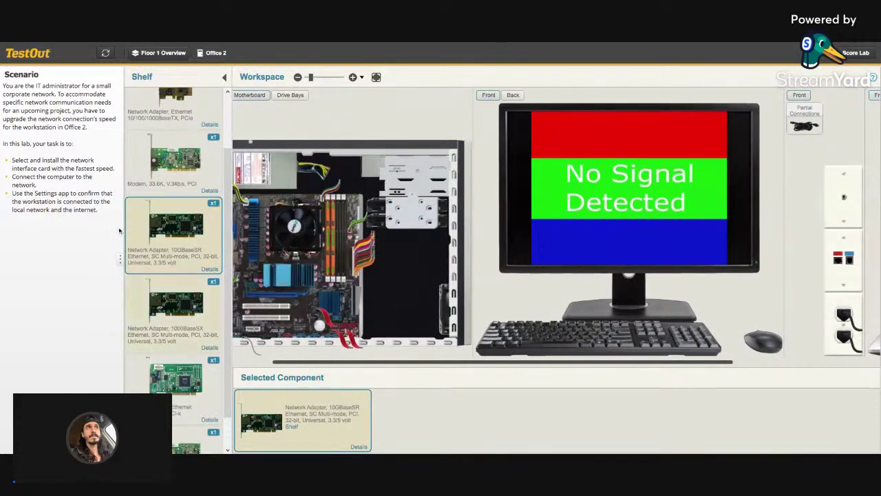
Compare the speeds and connector types of the Ethernet adapters on the shelf
scroll(179, 316, down, 1)
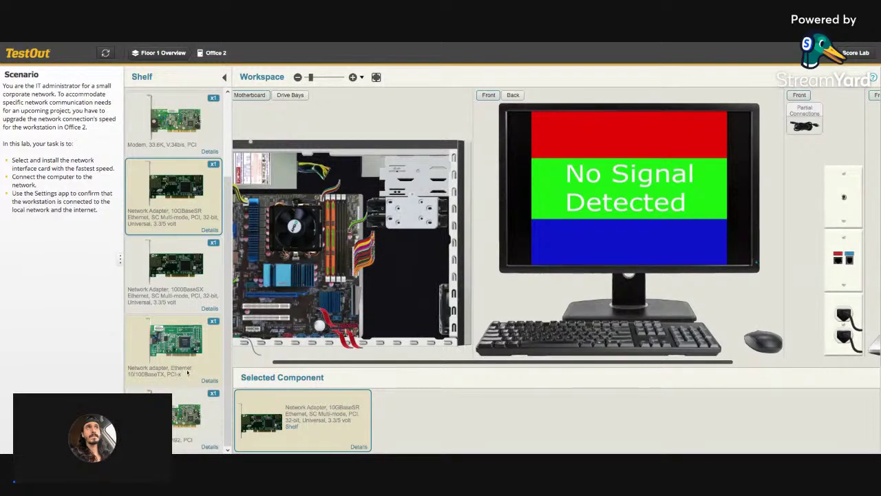
scroll(189, 143, up, 3)
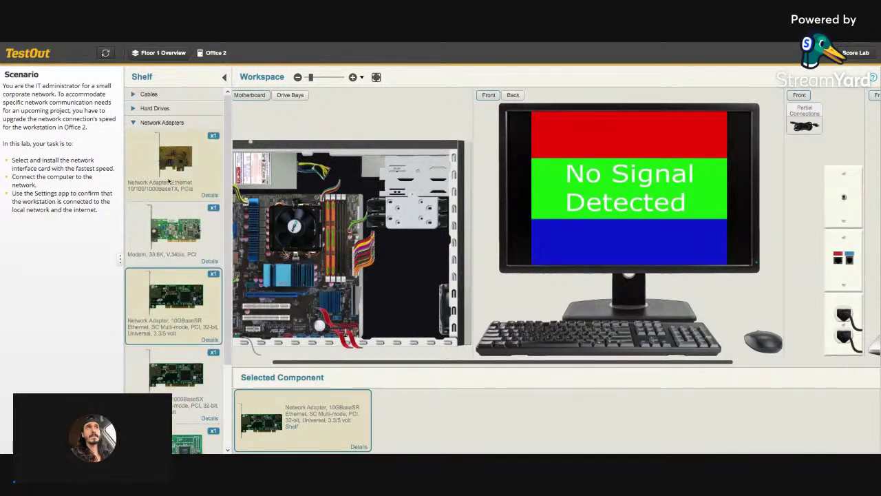
scroll(168, 181, down, 3)
scroll(172, 168, up, 3)
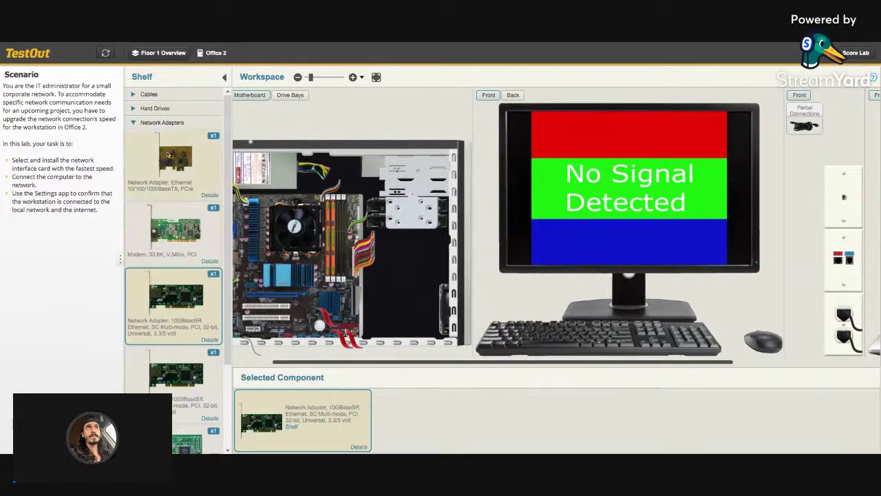
scroll(176, 182, down, 3)
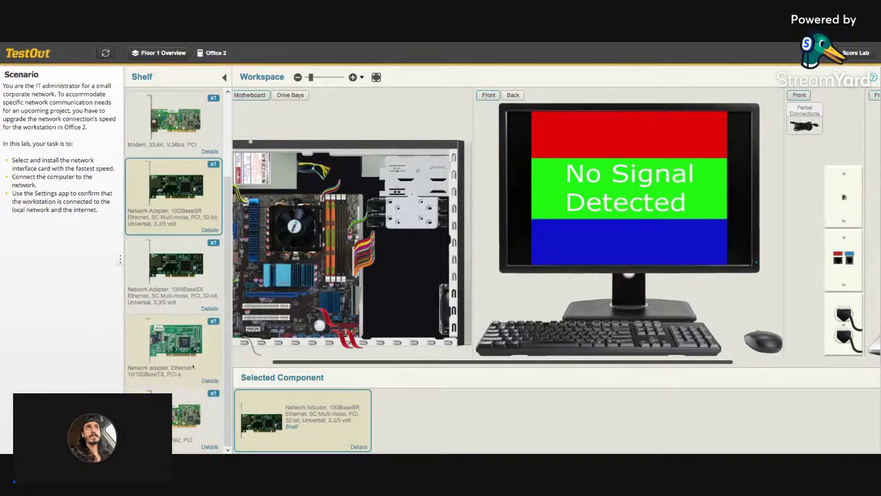
scroll(183, 342, up, 3)
Check the details of the Ethernet 10/100/1000BaseTX PCIe network adapter and install it in the motherboard's PCIe slot
mouse_move(171, 160)
mouse_down()
mouse_move(218, 195)
mouse_move(273, 265)
mouse_move(171, 160)
mouse_up()
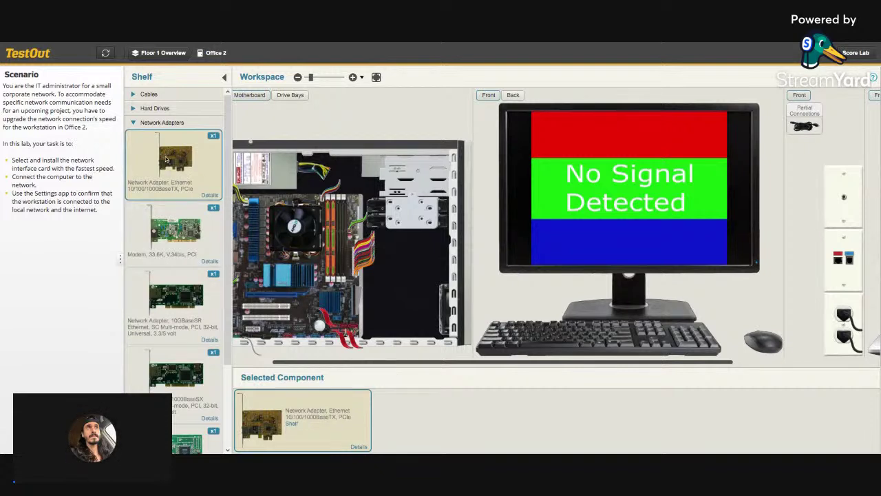
drag(330, 362, 290, 363)
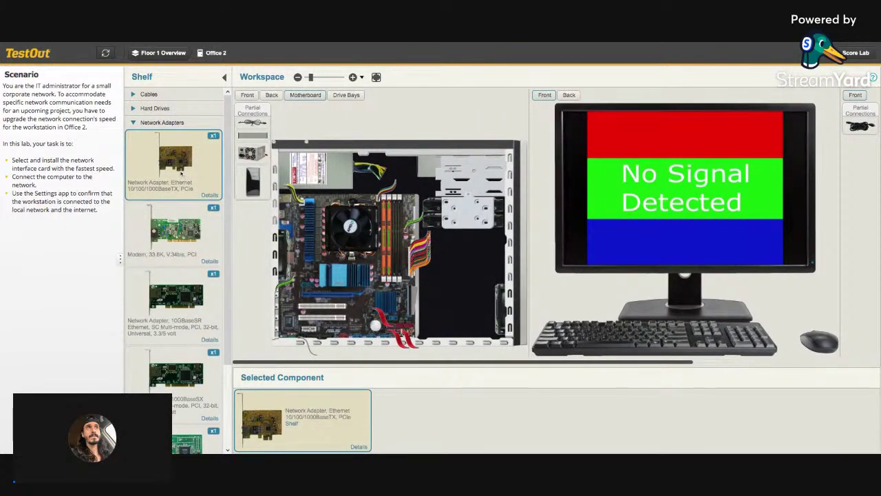
click(358, 447)
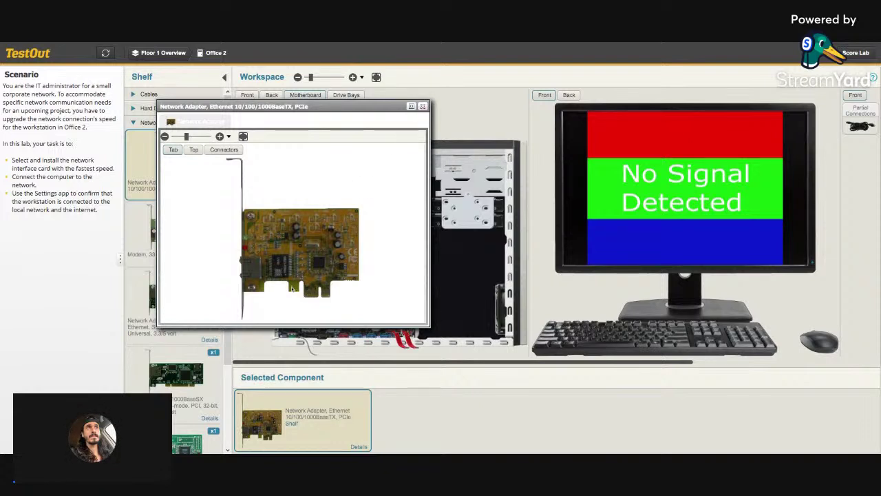
click(422, 106)
drag(286, 432, 328, 349)
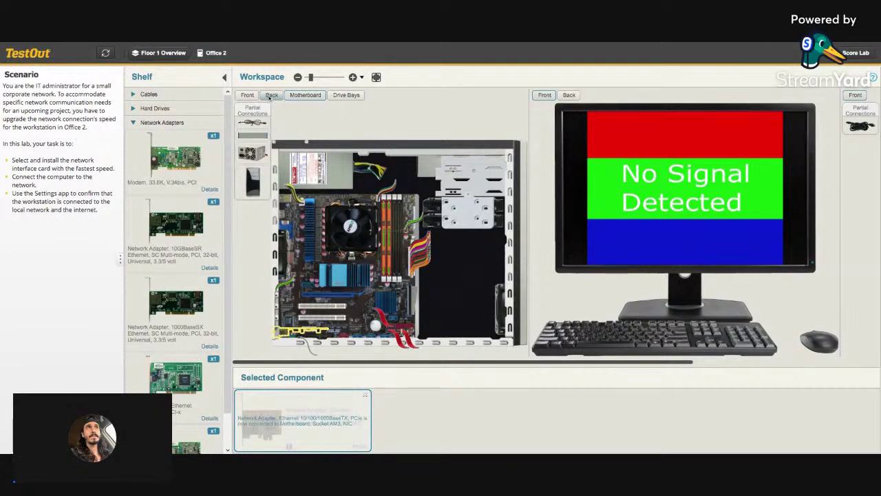
Connect the RJ45 cable from the shelf between the newly installed PCIe network adapter and the RJ45 port on the wall outlet
click(272, 95)
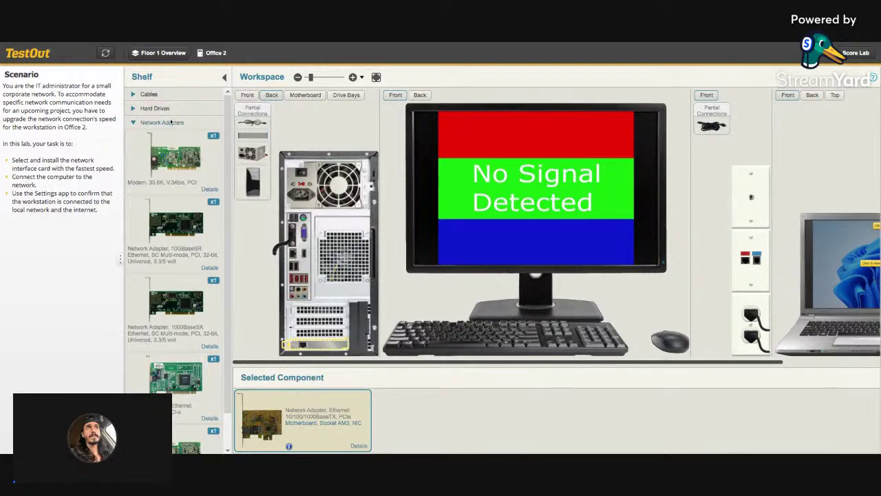
click(175, 94)
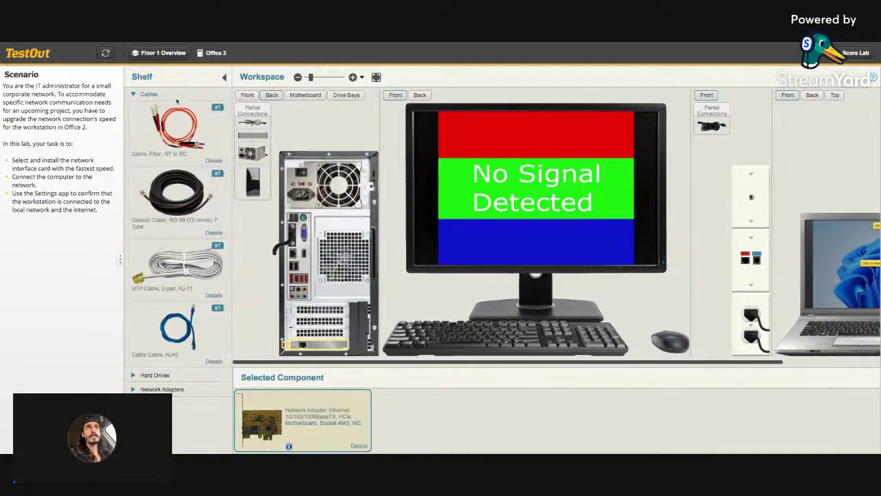
click(207, 331)
click(359, 419)
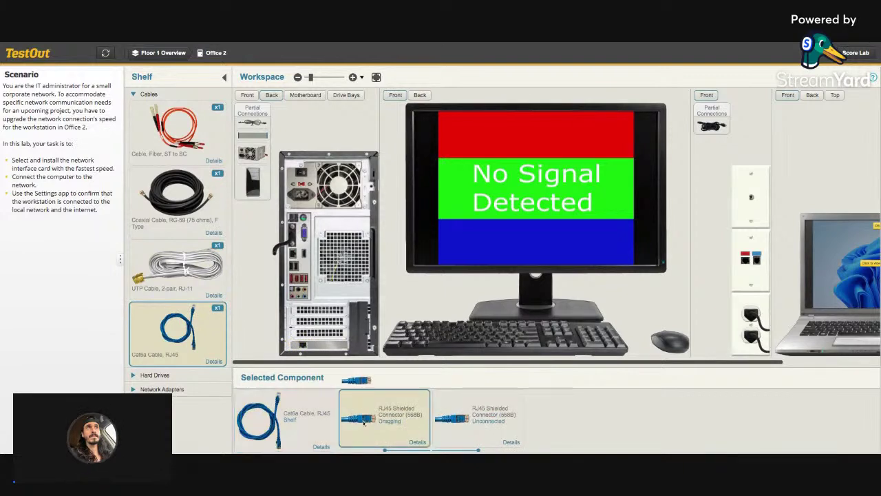
click(314, 360)
click(454, 417)
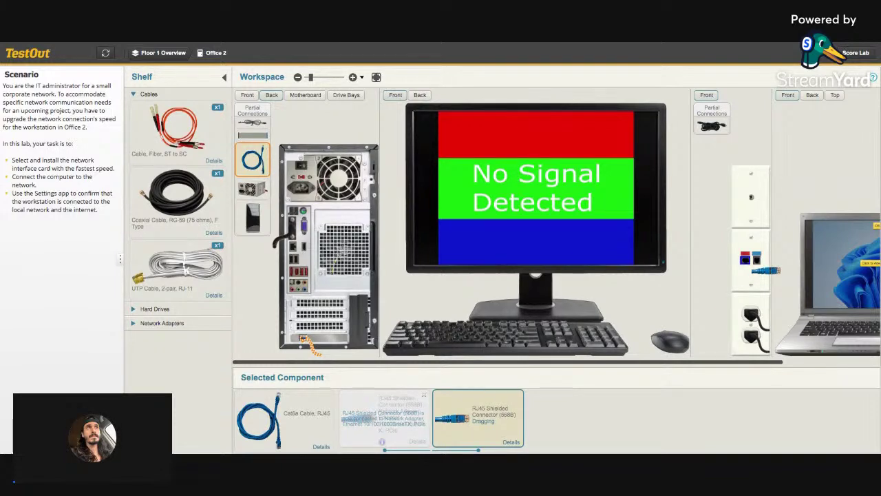
click(752, 261)
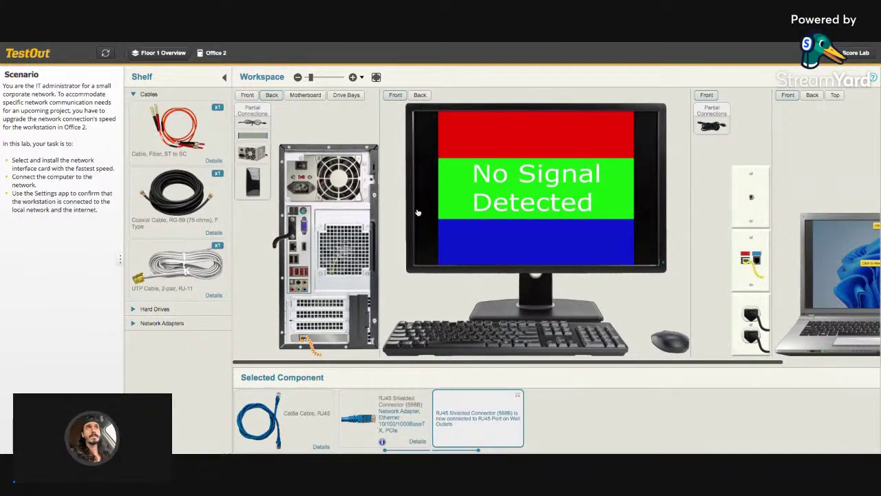
Connect the AC power cable's female connector to the tower's power supply and check the switches beside it
click(712, 124)
click(391, 415)
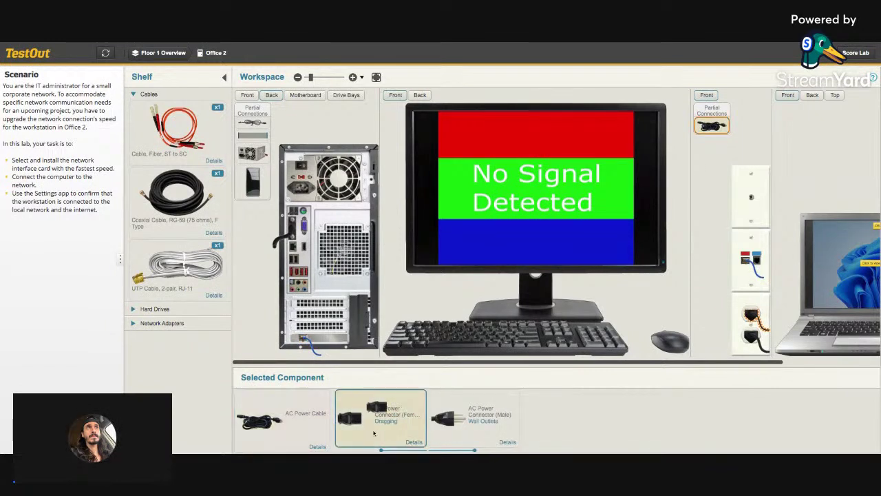
click(301, 186)
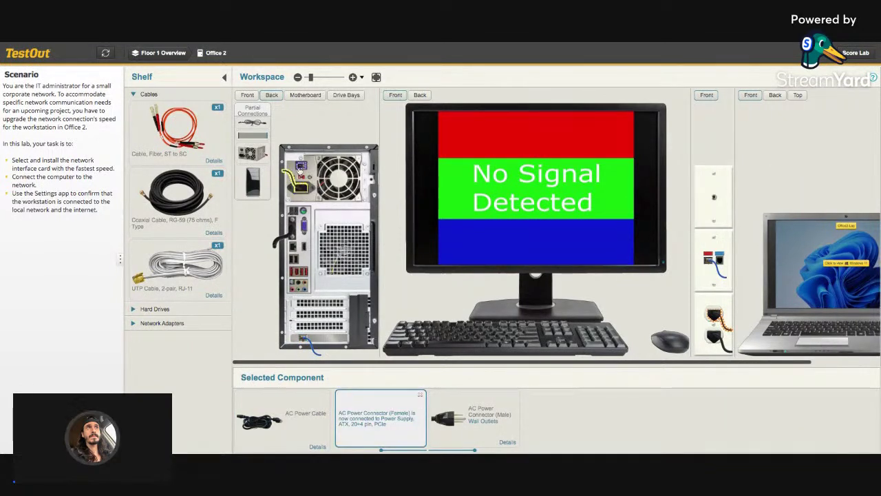
scroll(301, 186, up, 3)
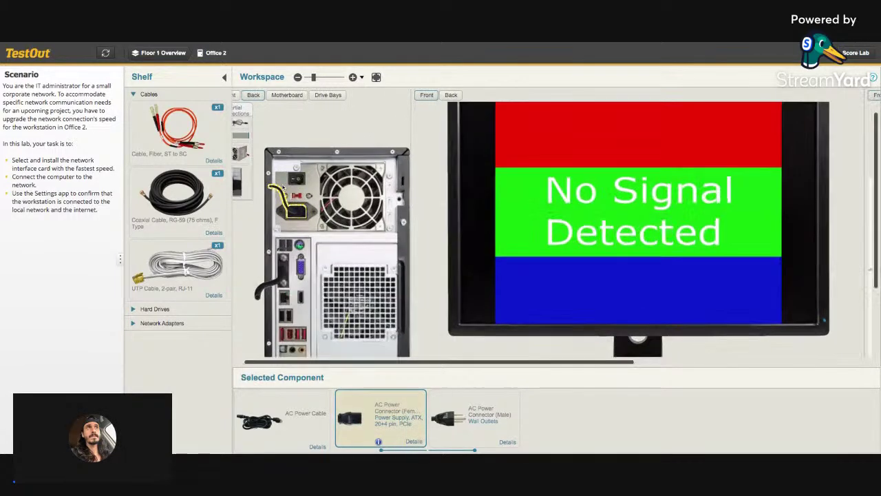
scroll(279, 203, up, 1)
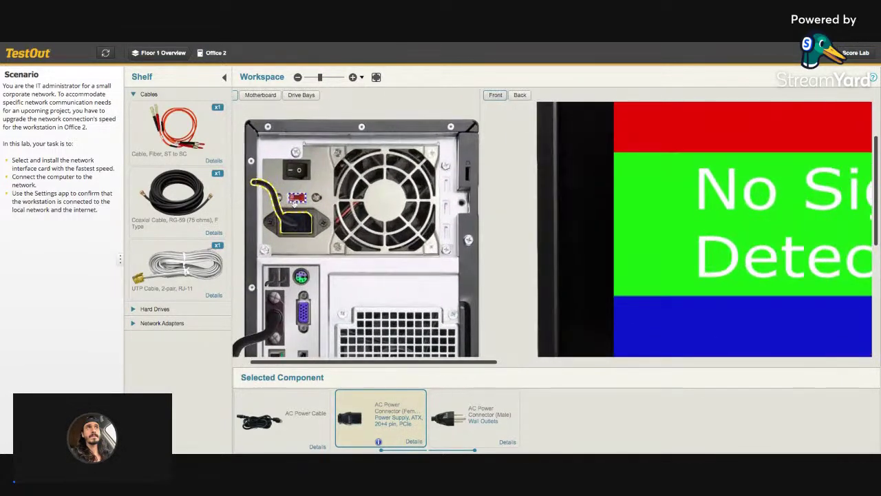
scroll(295, 204, down, 3)
scroll(295, 204, down, 2)
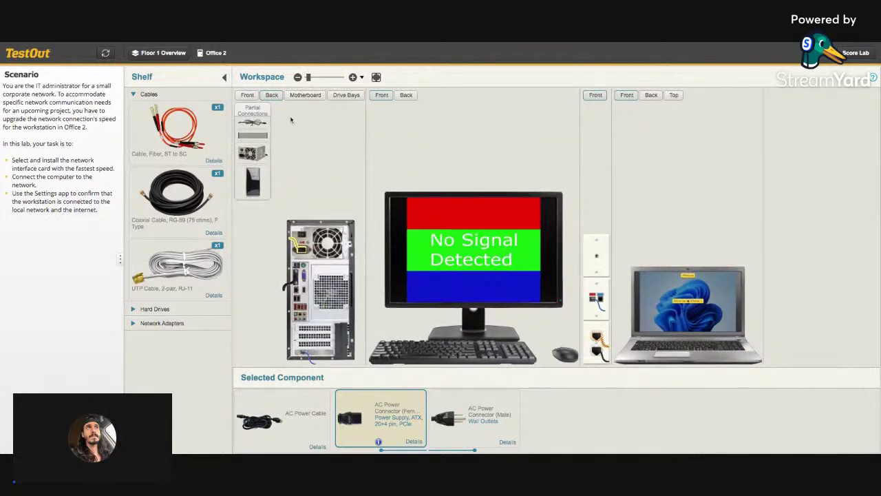
Show the front of the tower and power on the workstation
click(305, 95)
click(247, 95)
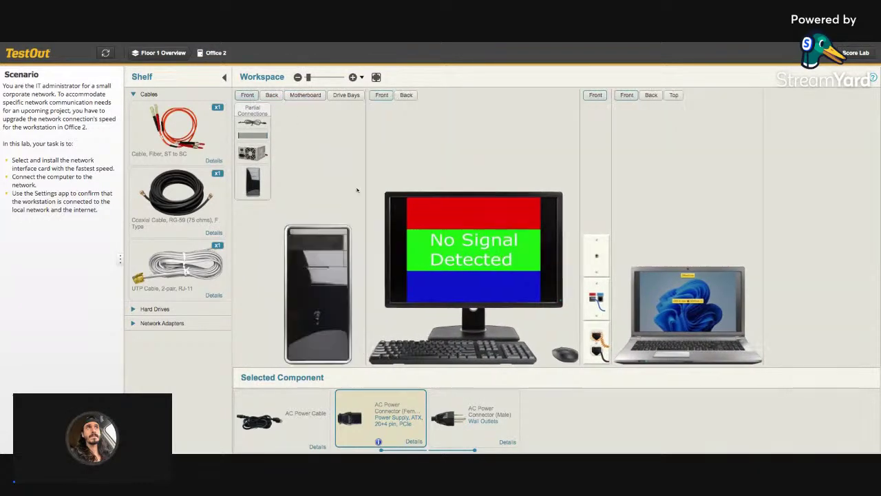
click(318, 316)
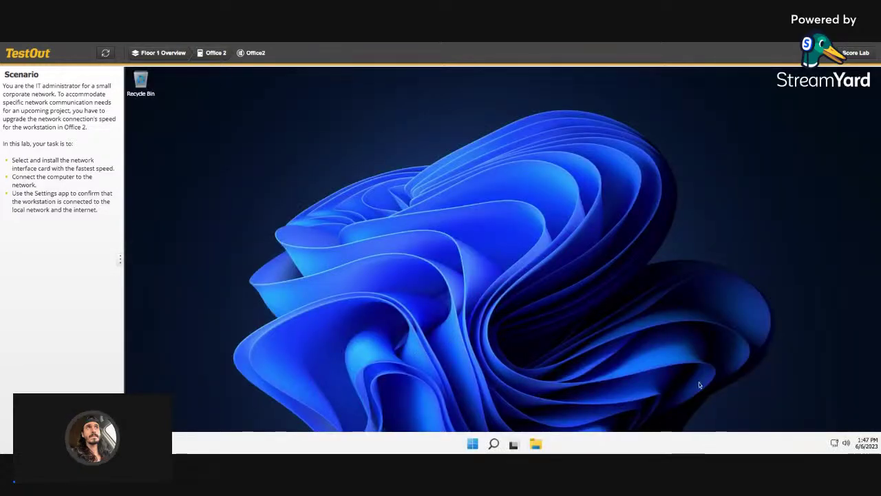
Check the network status on the workstation's desktop and open its Network and Internet settings to view the Ethernet connection
mouse_move(836, 444)
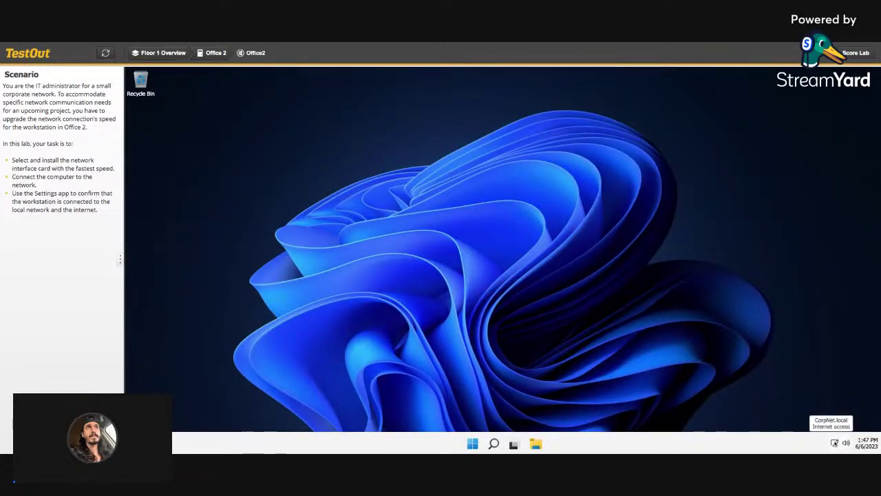
click(834, 443)
right_click(834, 443)
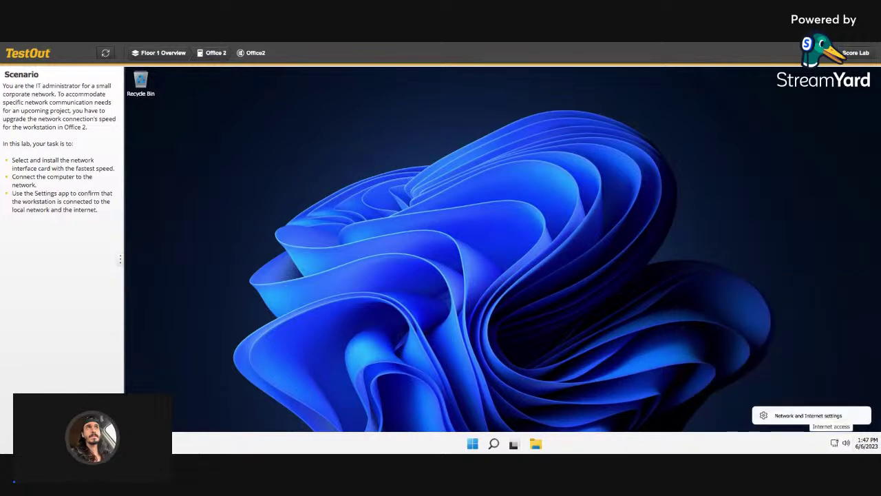
click(818, 416)
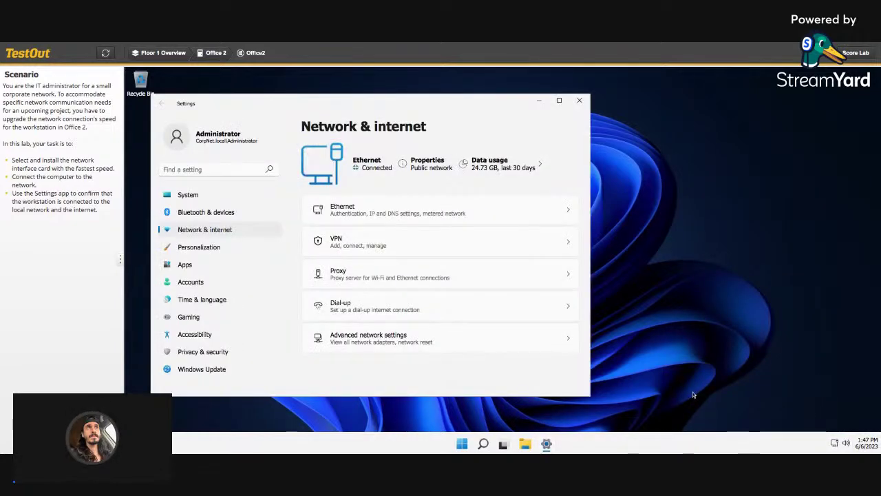
drag(476, 111, 592, 104)
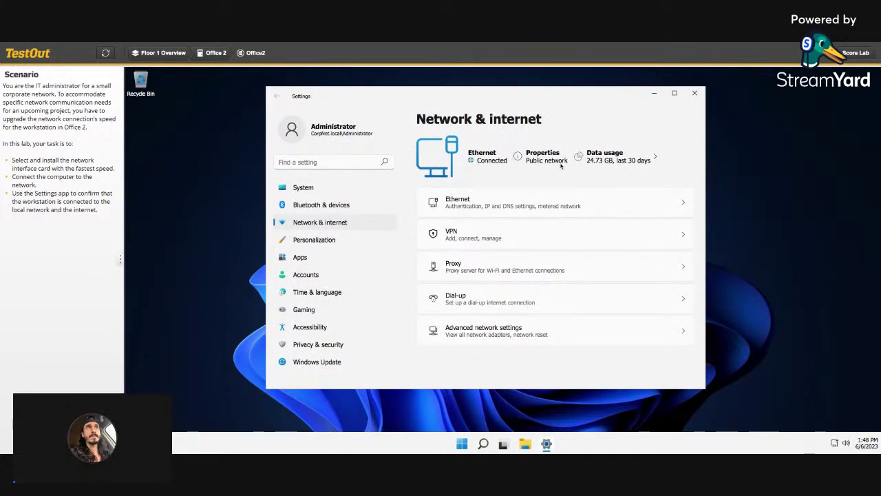
Open the Ethernet settings, try to set the network profile type to Private, and close Settings
click(475, 202)
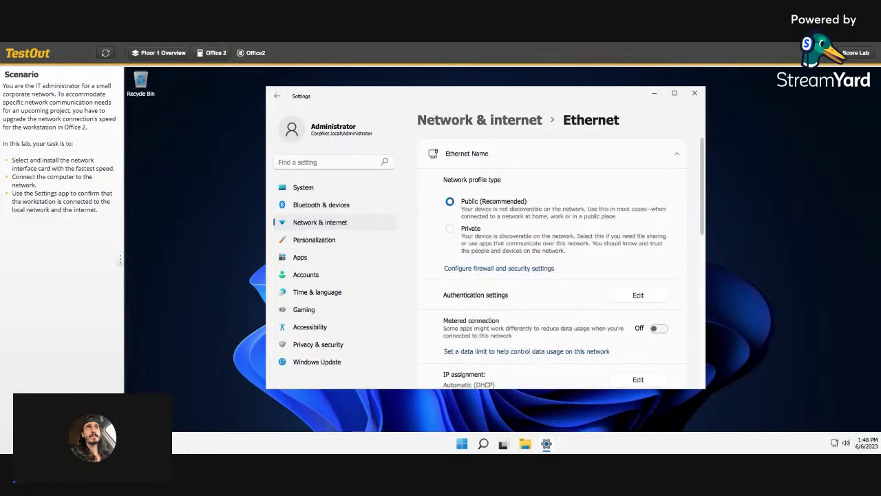
click(449, 229)
click(449, 231)
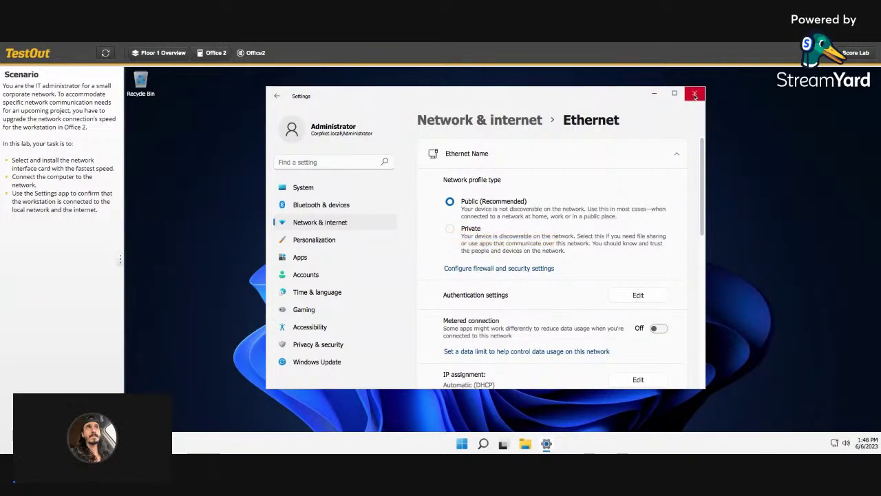
click(695, 96)
Find Control Panel by searching for "control" and open its Network and Sharing Center to view the active network
click(494, 443)
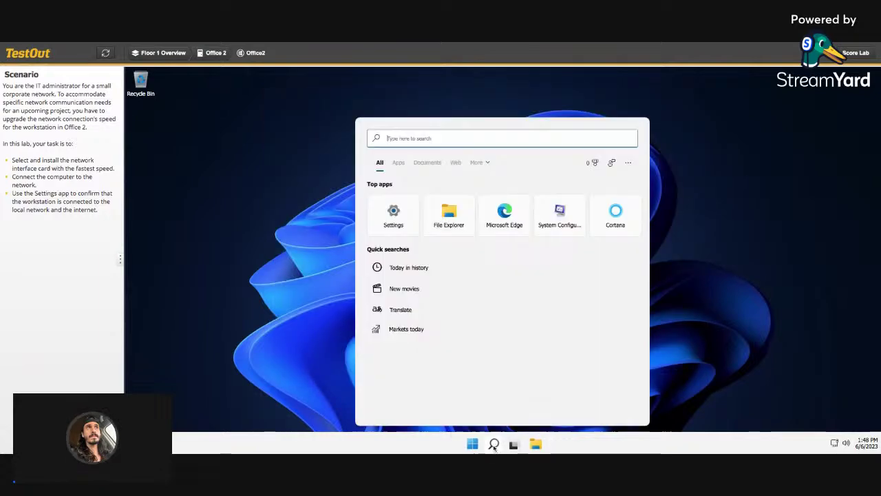
text(control)
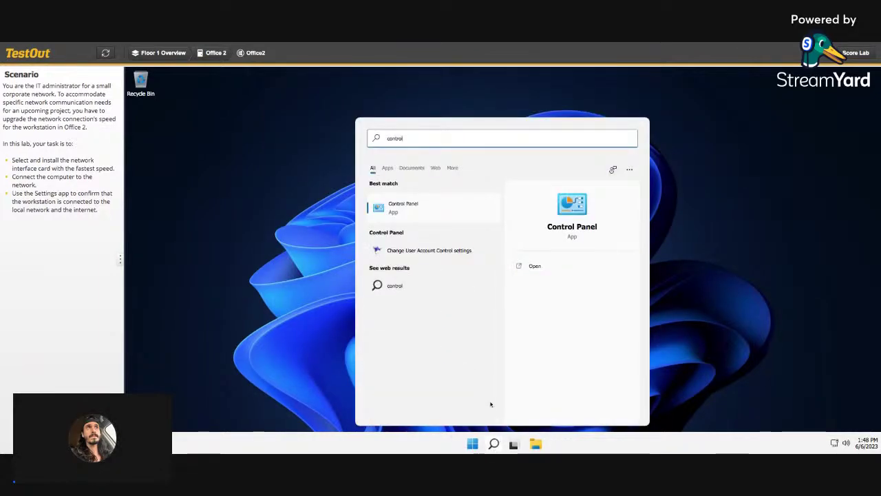
click(458, 217)
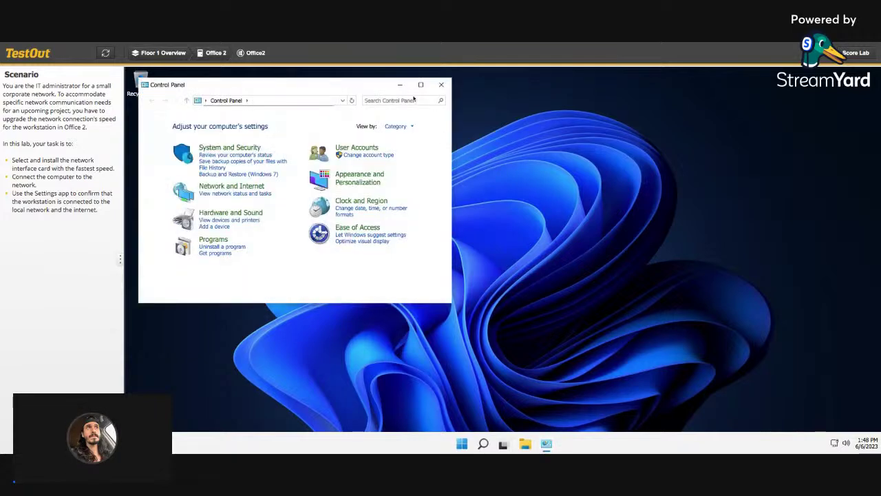
click(422, 84)
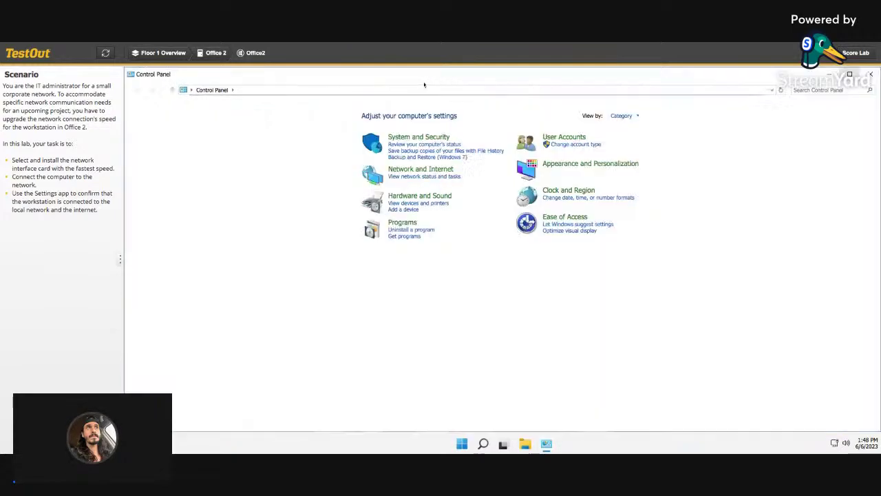
click(441, 169)
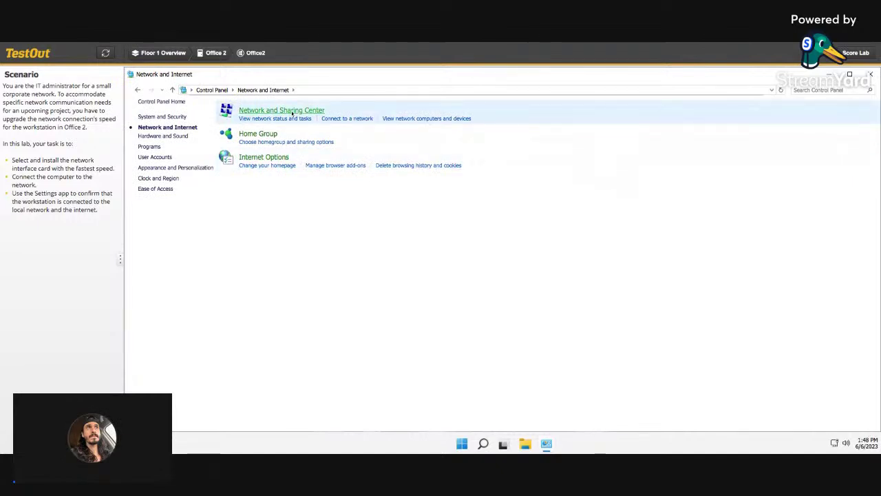
click(294, 112)
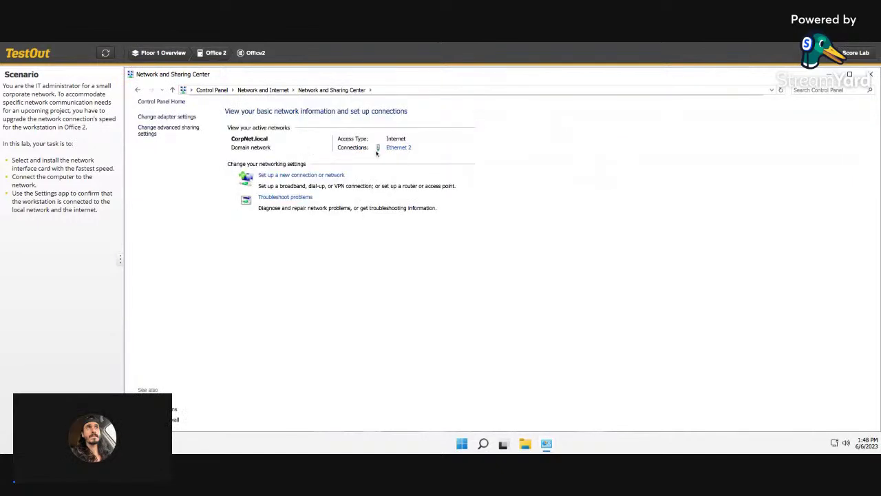
Open the Ethernet 2 connection's status and properties and arrange the two windows side by side
click(399, 148)
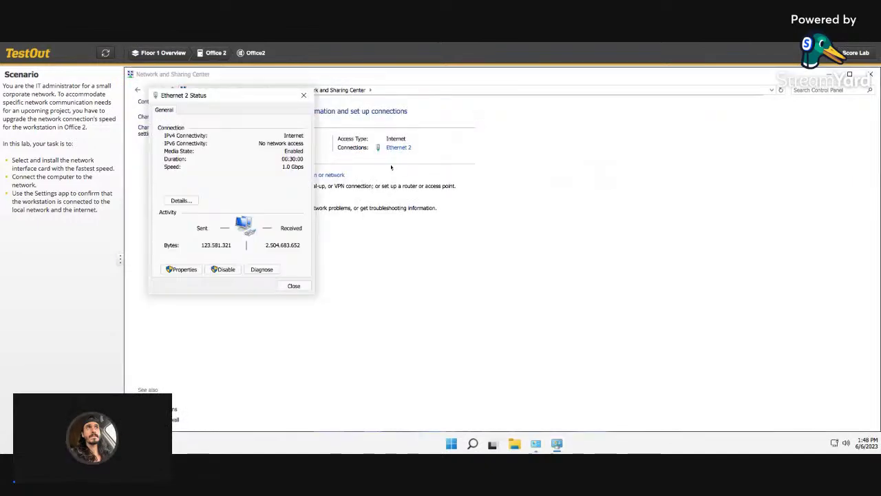
drag(252, 88, 491, 102)
click(419, 284)
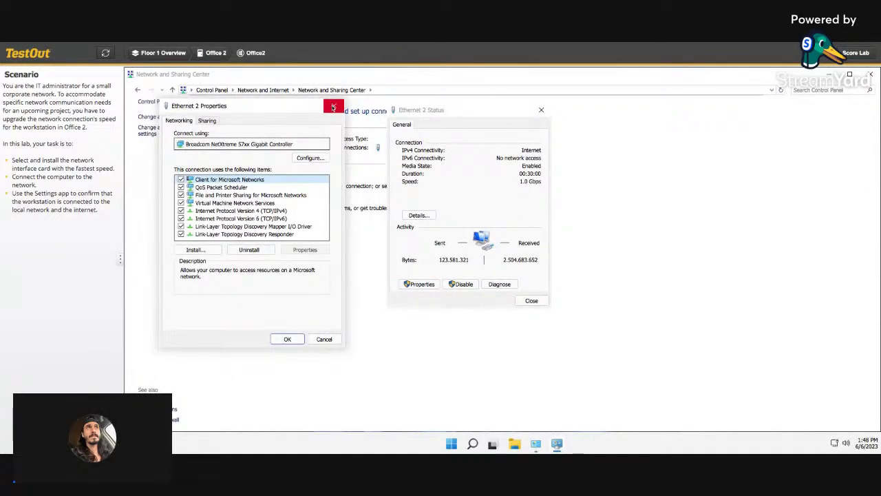
drag(282, 108, 694, 105)
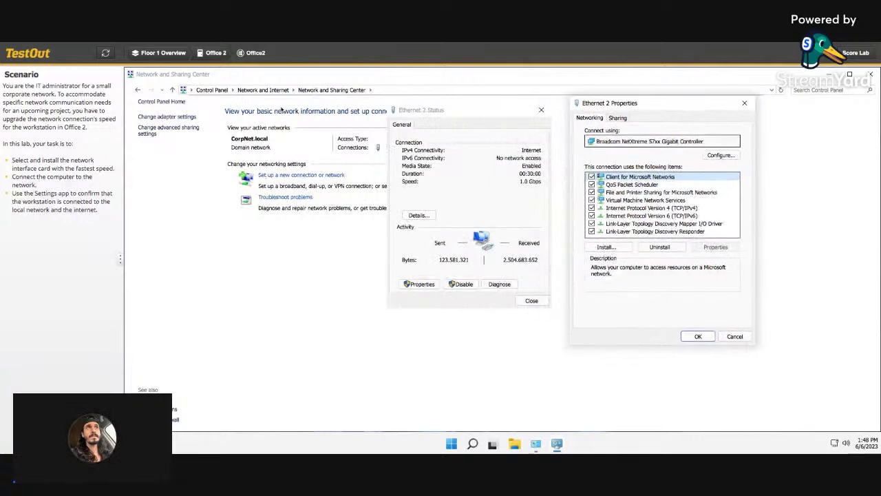
Review the general and alternate configuration of Internet Protocol Version 4 (TCP/IPv4) for Ethernet 2 and close the properties windows
double_click(624, 210)
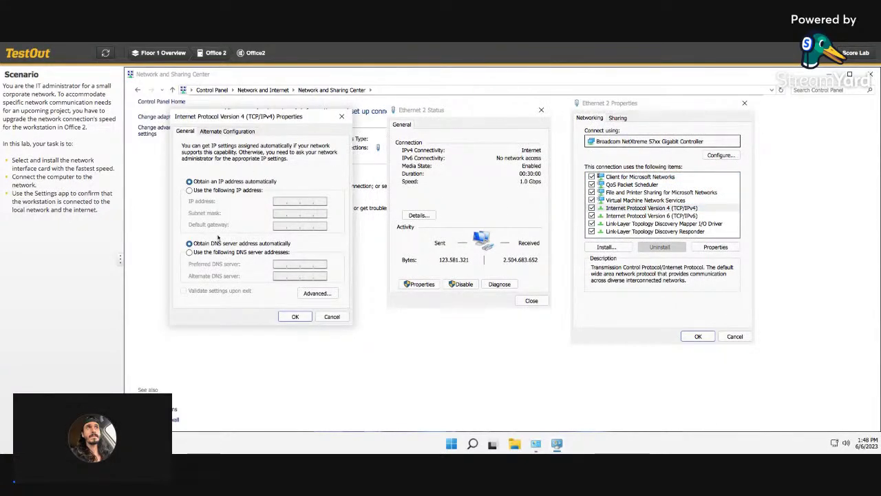
click(233, 132)
click(188, 131)
click(340, 119)
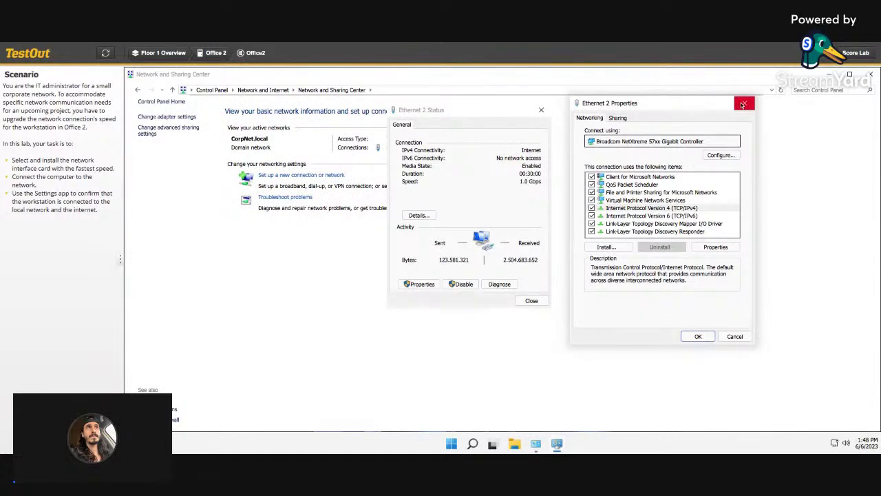
click(742, 104)
Review the Ethernet 2 network connection details and view the workstation's adapters in Network Connections
click(426, 217)
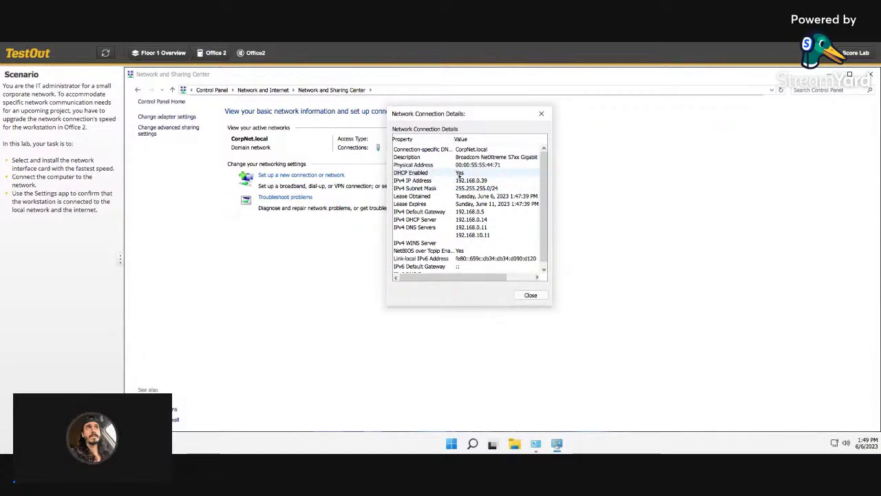
click(541, 113)
click(541, 111)
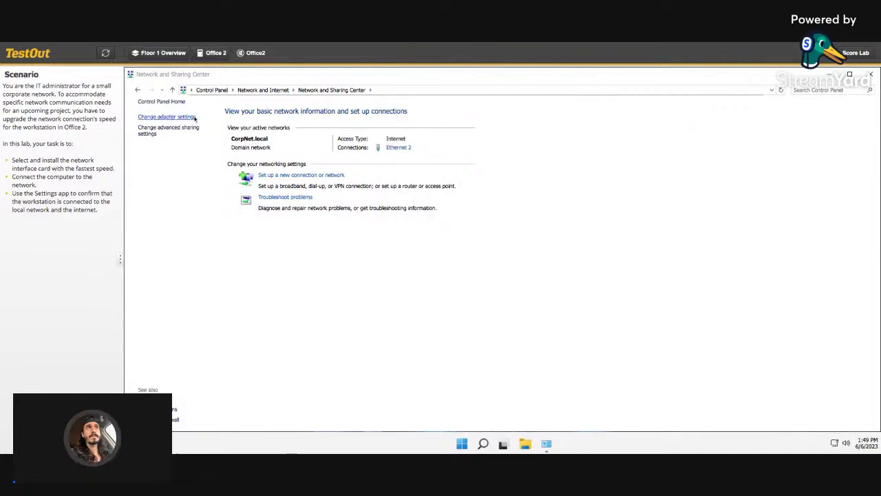
click(166, 116)
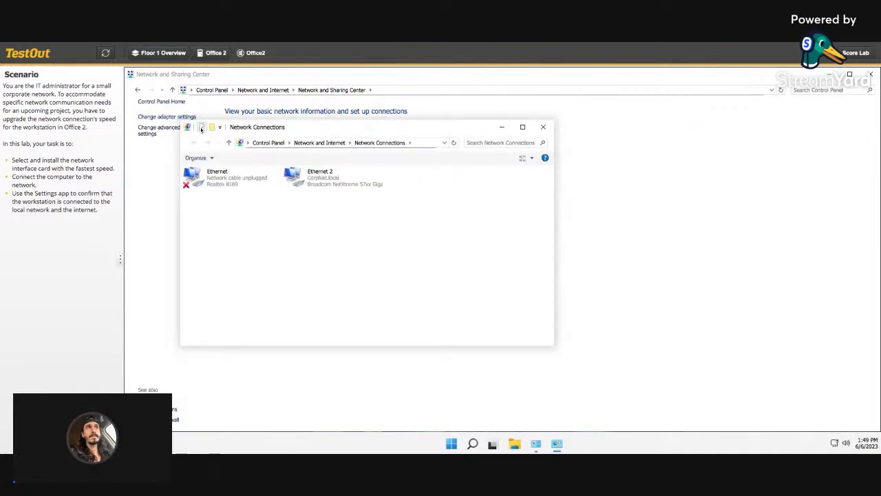
drag(283, 128, 394, 134)
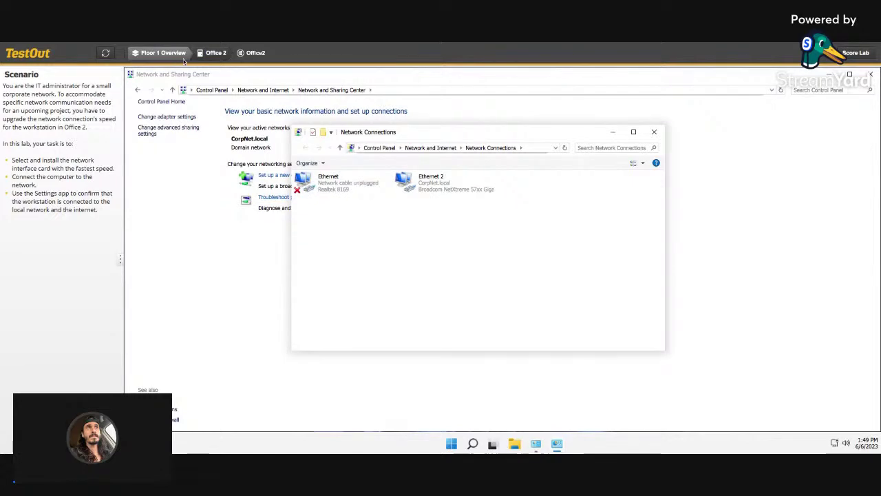
Examine the network ports and expansion slots on the back of the Office 2 computer
click(213, 53)
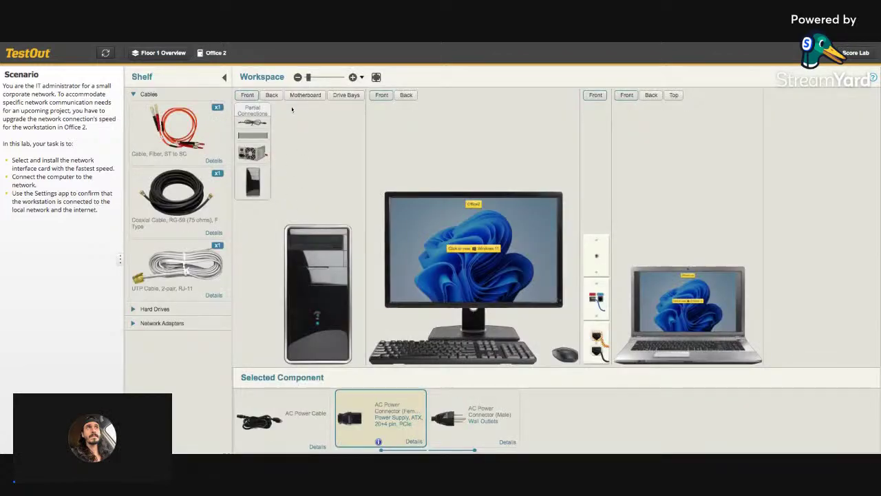
click(272, 95)
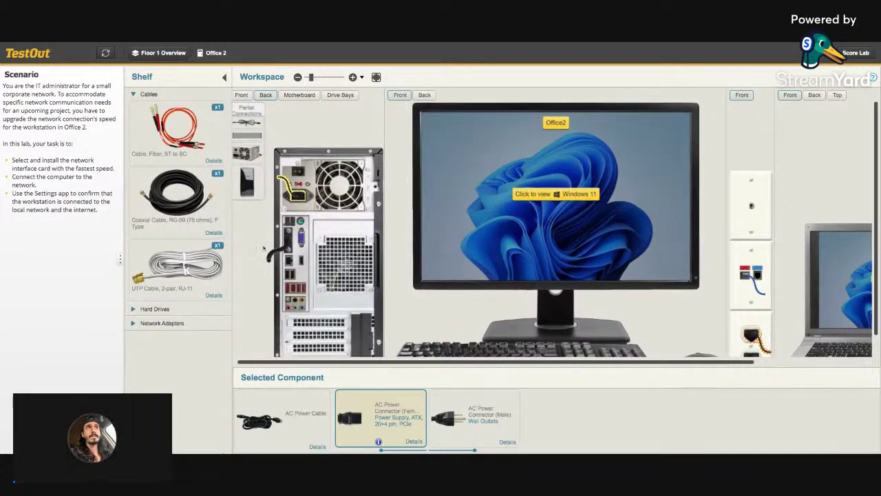
scroll(271, 245, up, 4)
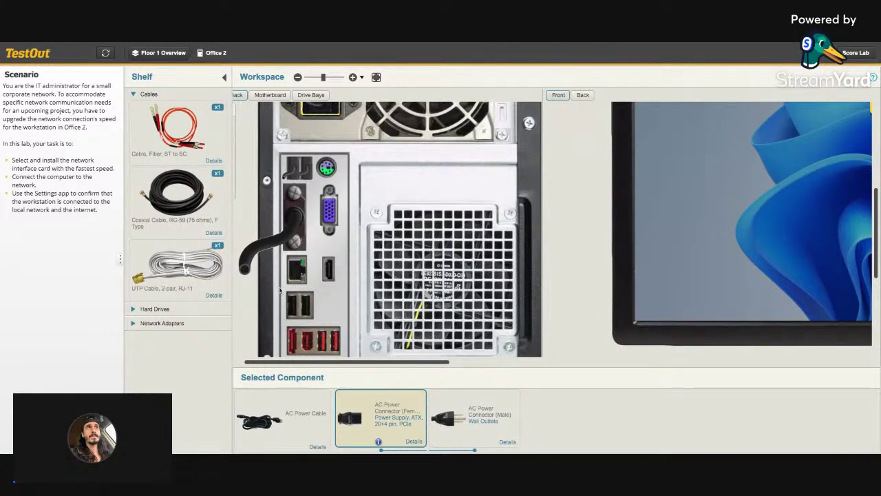
scroll(301, 292, down, 4)
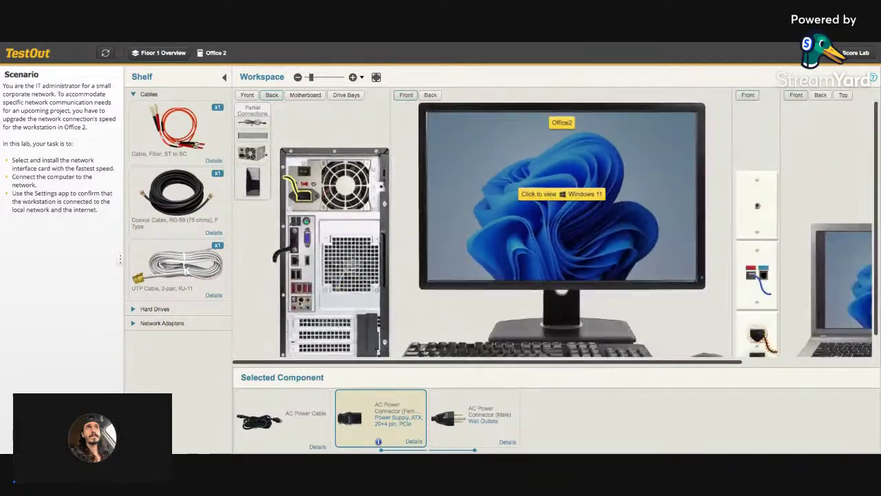
scroll(299, 275, down, 1)
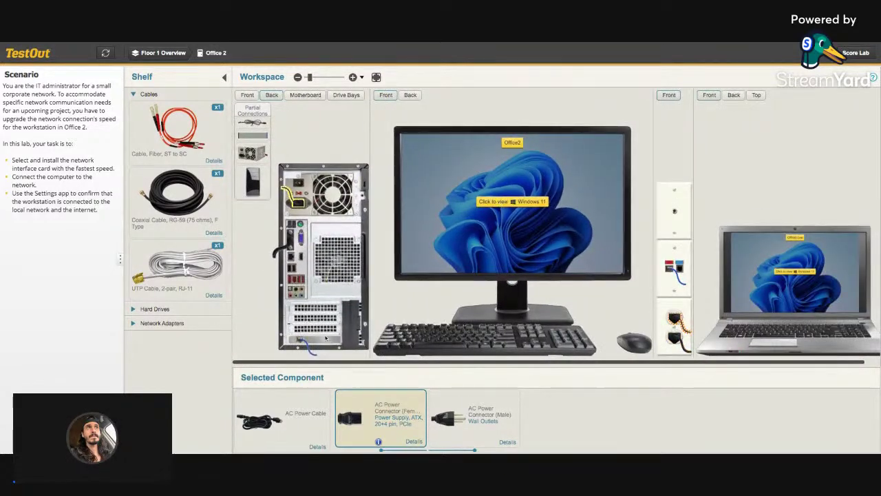
Return to the Office2 Windows desktop and view the properties of the Ethernet 2 adapter in Network Connections
click(452, 246)
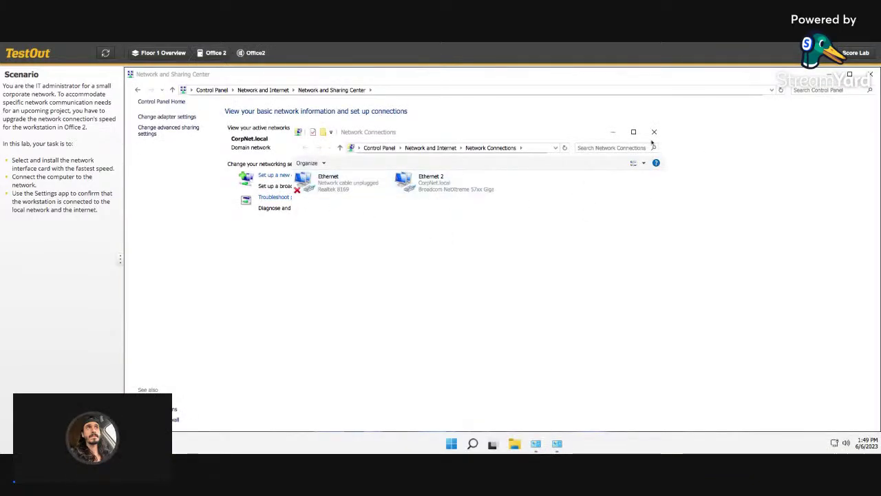
drag(586, 133, 644, 126)
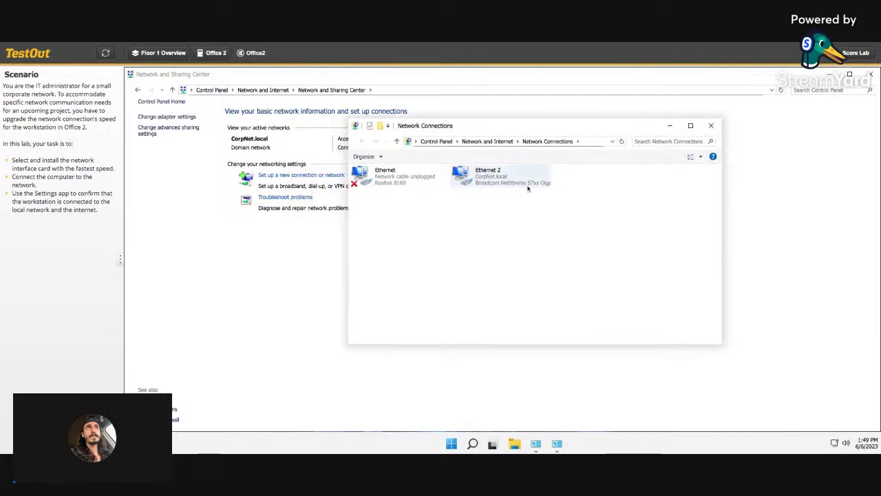
right_click(497, 186)
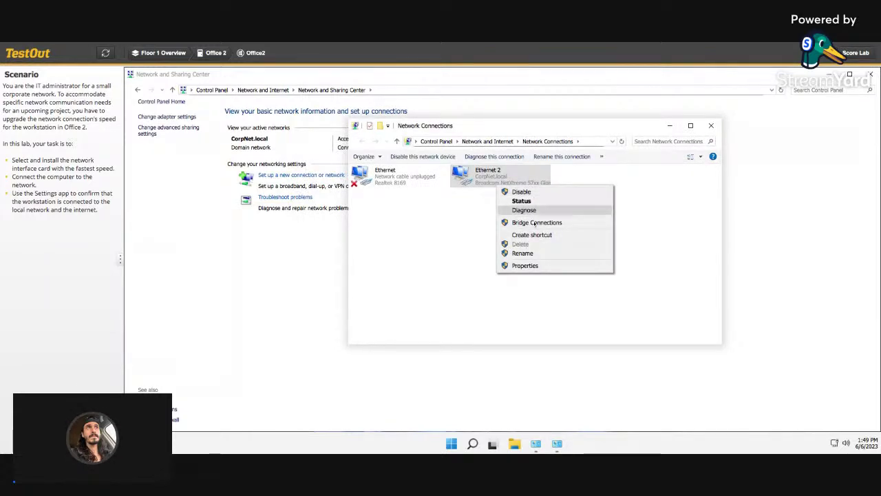
click(524, 265)
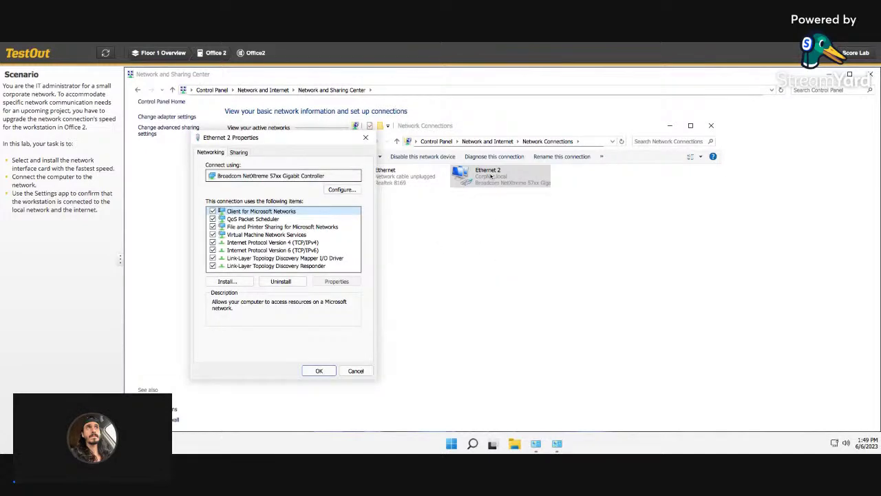
click(366, 137)
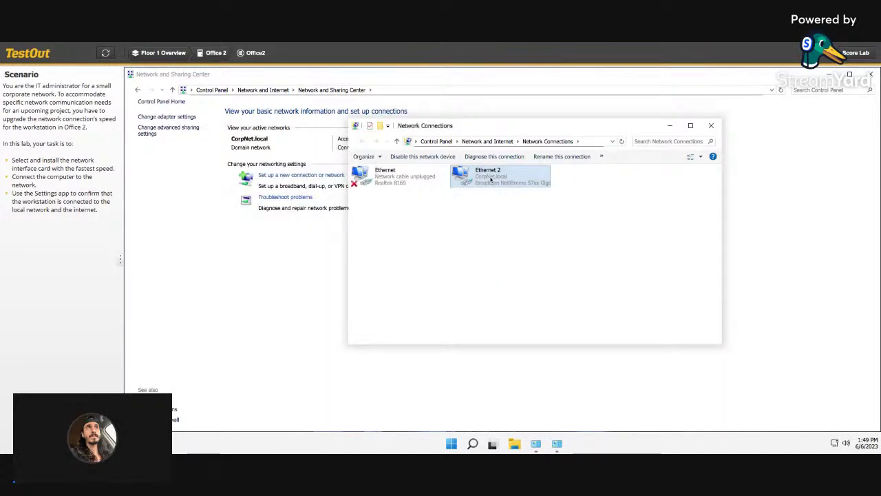
Check the connection speed in the Ethernet 2 status window
right_click(491, 177)
click(515, 194)
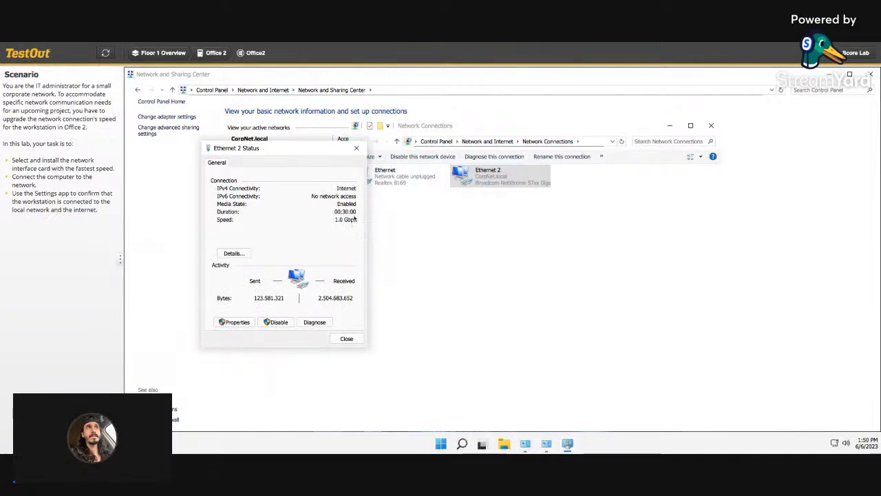
click(356, 148)
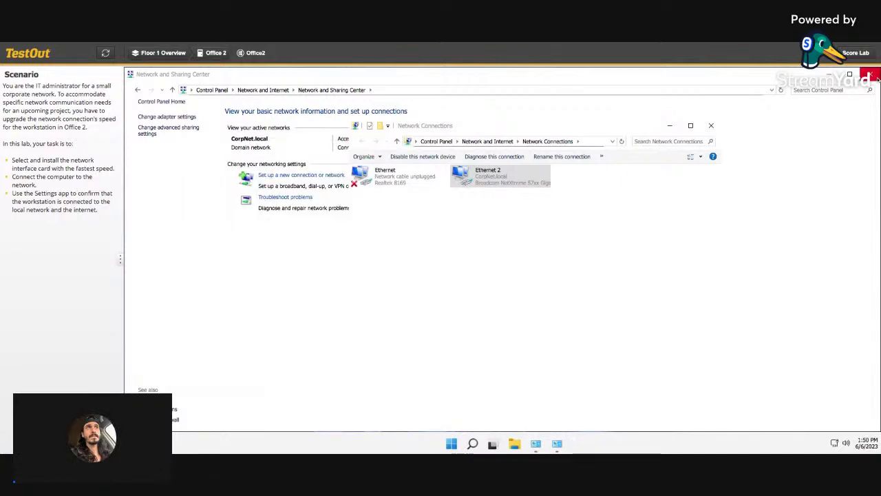
Close the Network and Sharing Center and Network Connections windows, and dismiss the lab scoring prompt without submitting
click(873, 76)
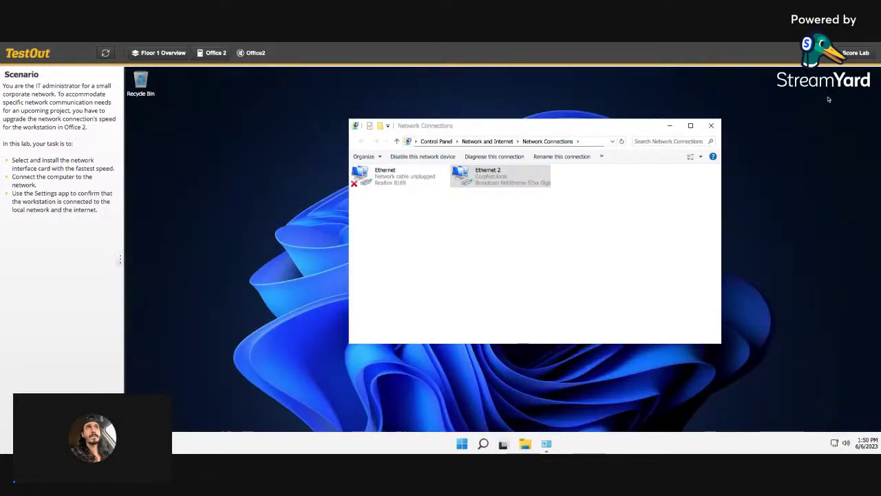
click(711, 127)
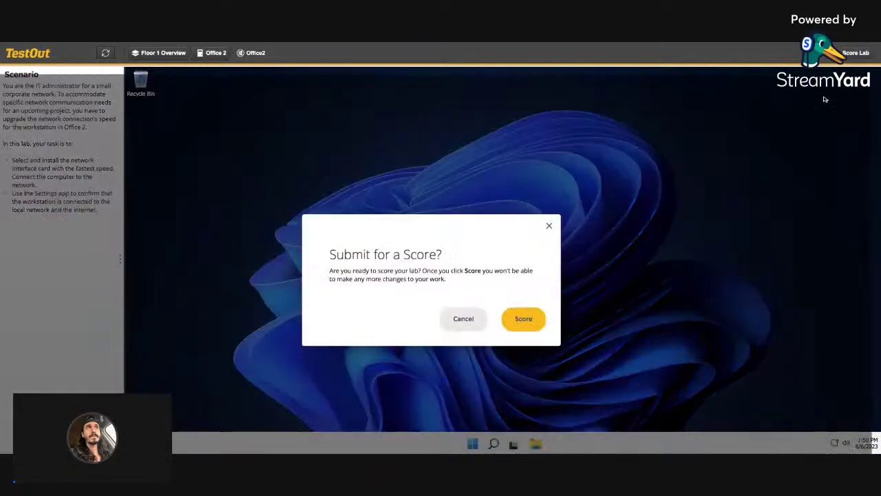
click(856, 52)
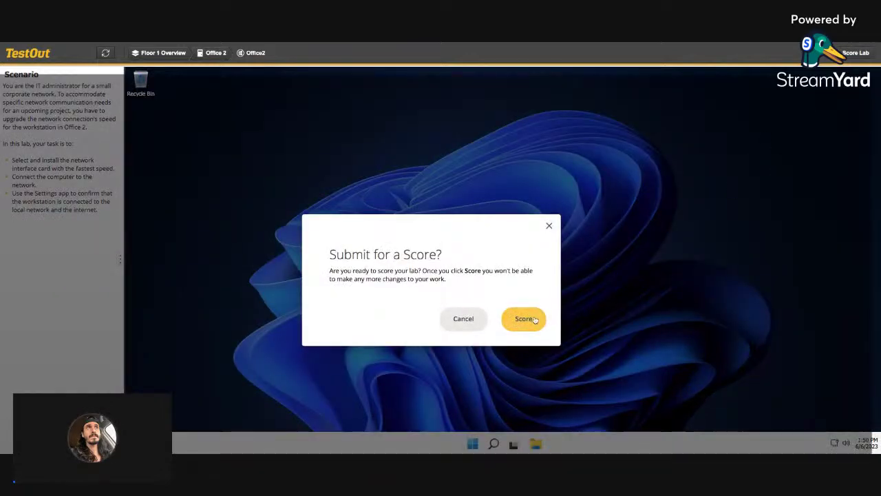
click(549, 226)
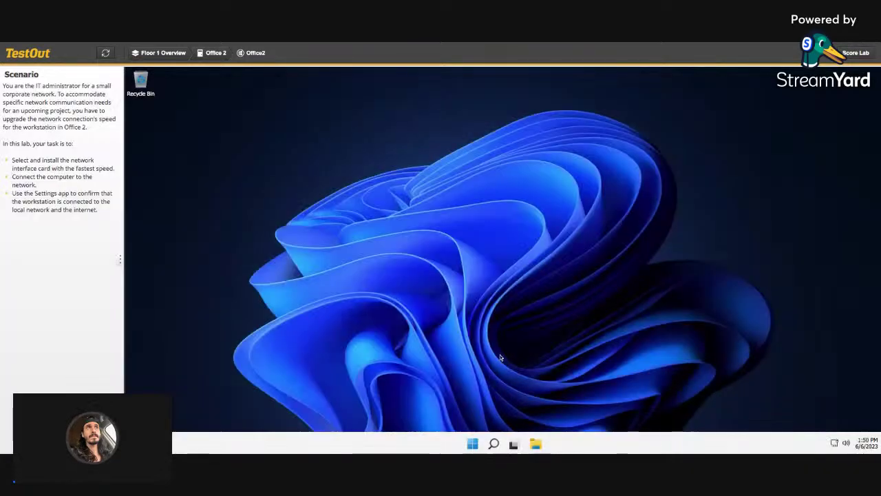
Open an administrator Windows PowerShell, run ipconfig /all and enlarge the window to show the output
right_click(473, 443)
click(461, 321)
text(ipconfig /all)
key(Return)
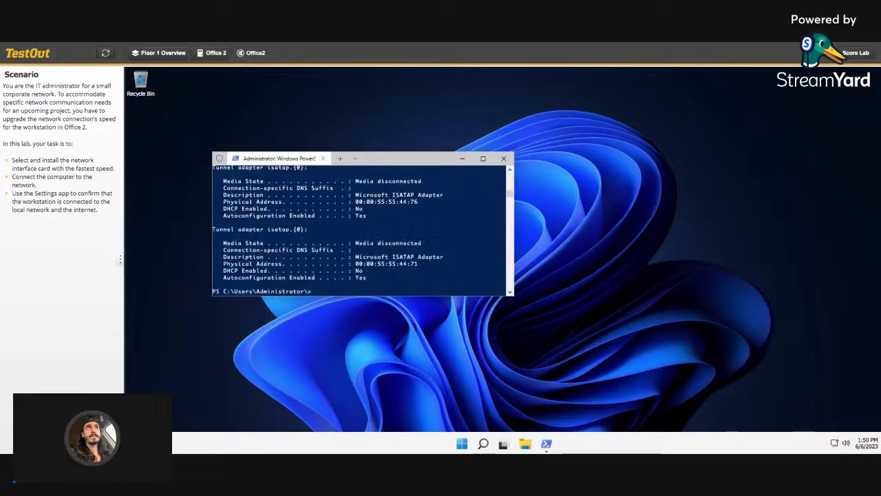
click(484, 158)
scroll(380, 189, up, 4)
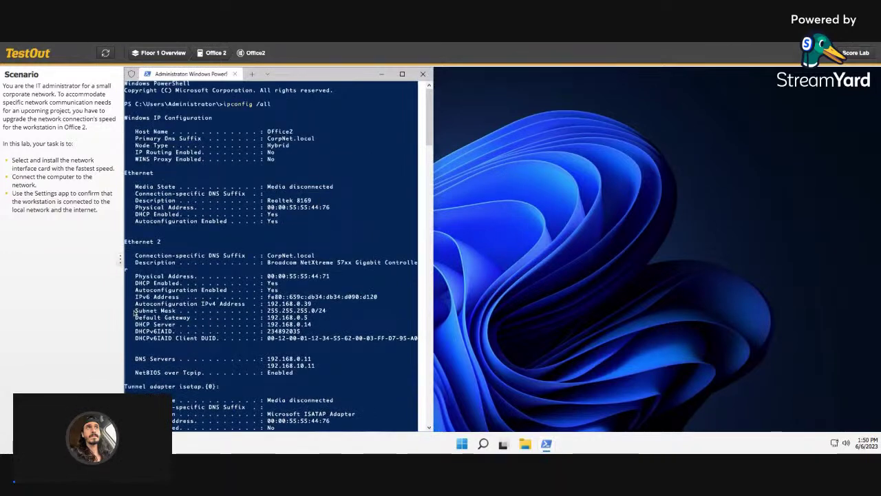
Examine the IPv4 address and DHCP setting of Ethernet 2 in the ipconfig output
drag(136, 304, 324, 310)
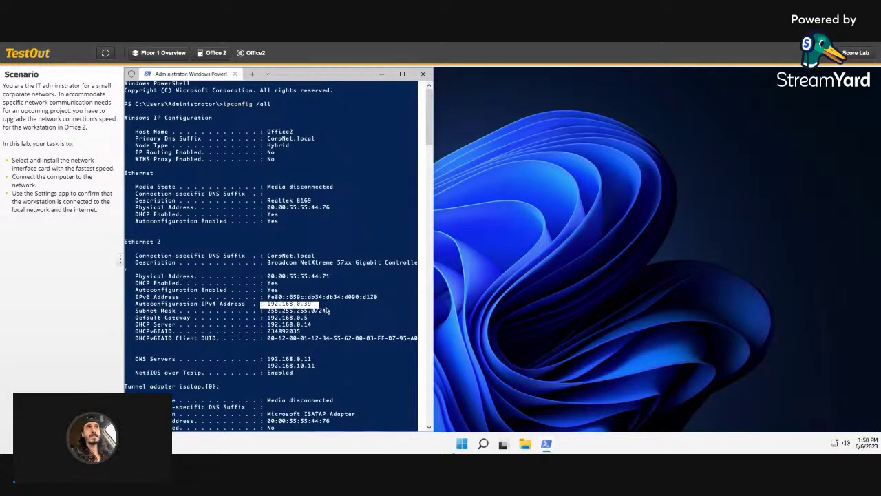
mouse_move(137, 319)
mouse_down()
mouse_move(295, 319)
mouse_move(138, 318)
mouse_up()
click(288, 283)
drag(288, 283, 136, 283)
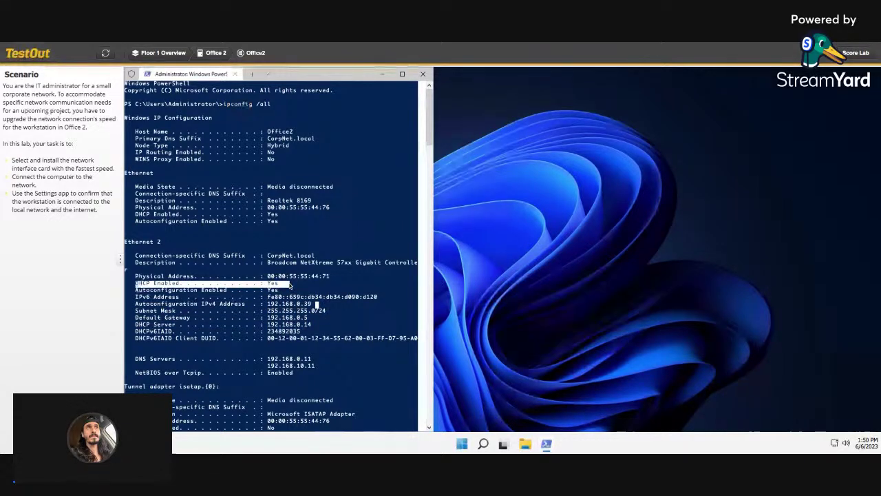
click(309, 269)
scroll(308, 270, down, 14)
scroll(345, 288, up, 3)
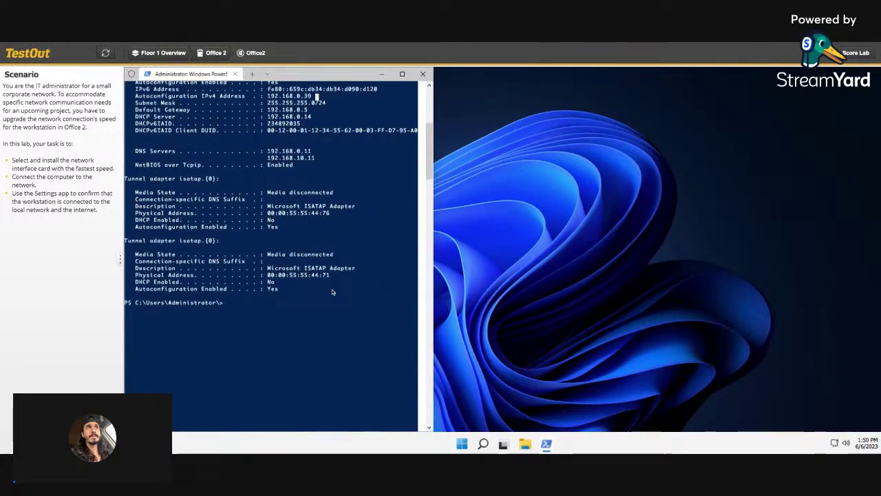
Ping the loopback address 127.0.0.1 from PowerShell
text(ping 12)
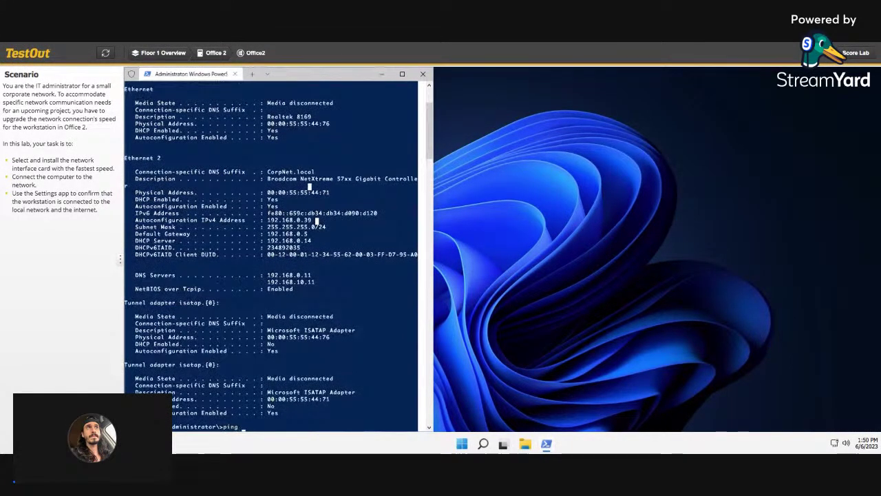
text(7.0.0.1)
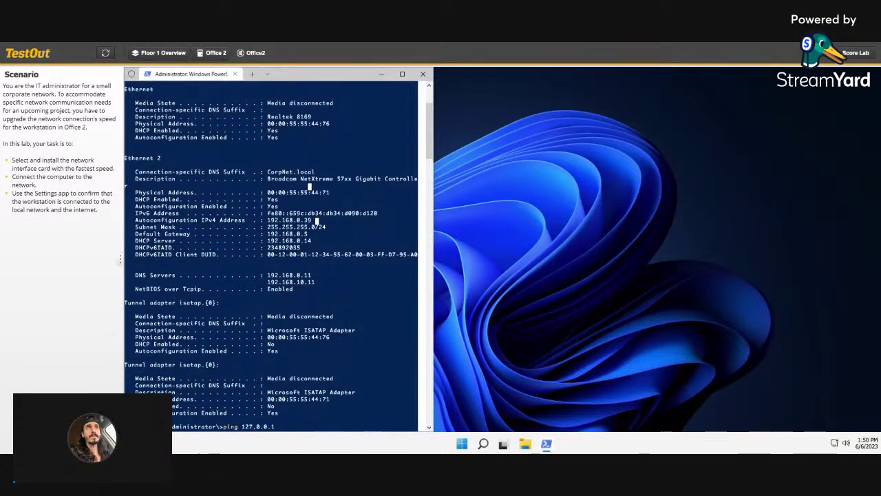
scroll(345, 301, down, 3)
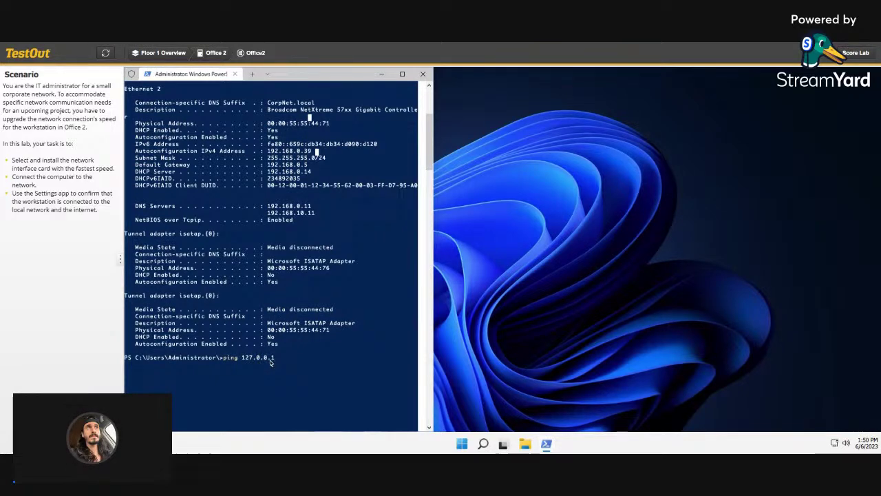
key(Return)
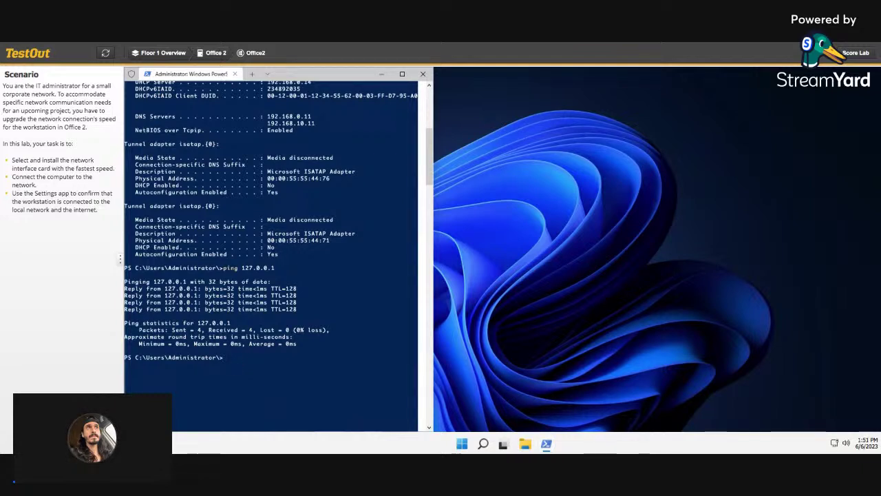
Test internet name resolution and connectivity by pinging google.com
text(p)
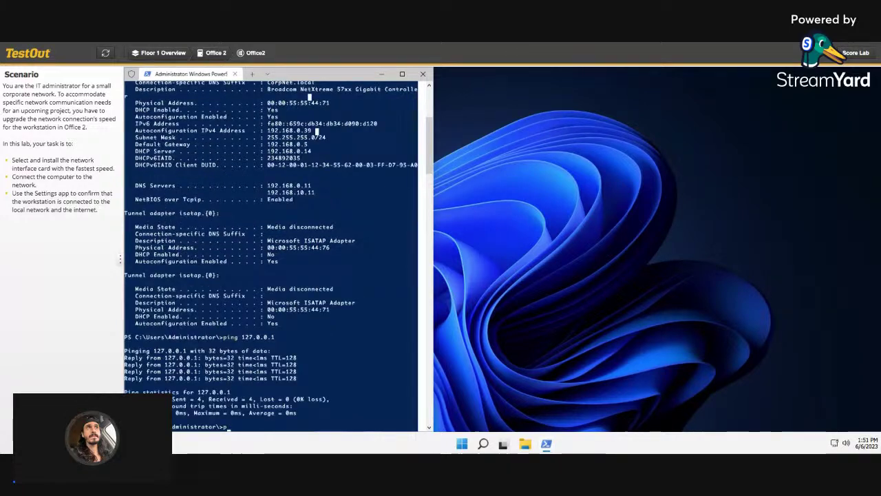
text(ing google.com)
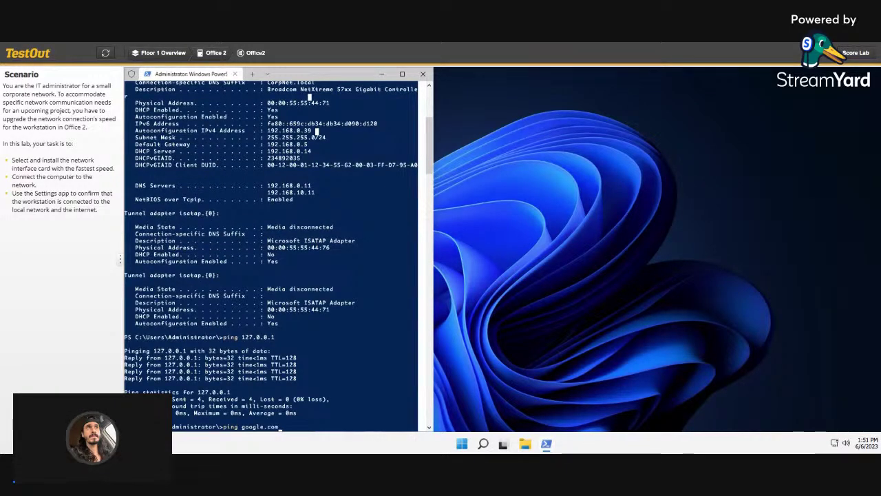
key(Return)
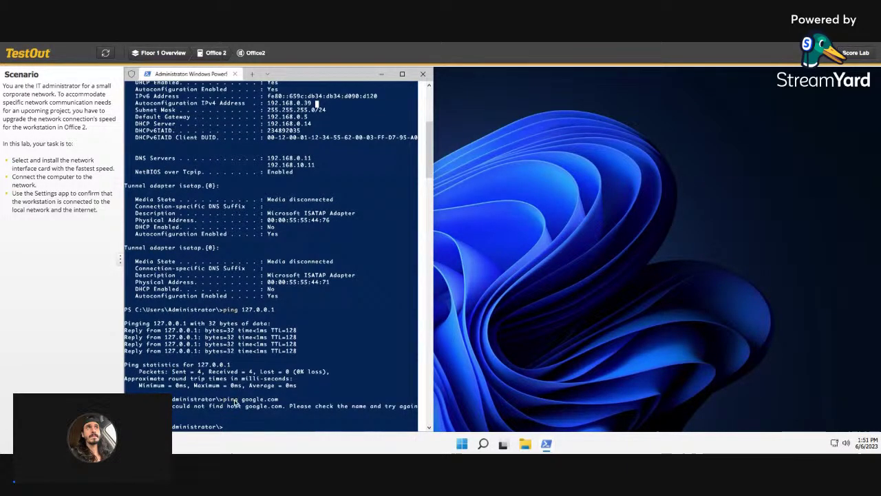
scroll(210, 400, down, 3)
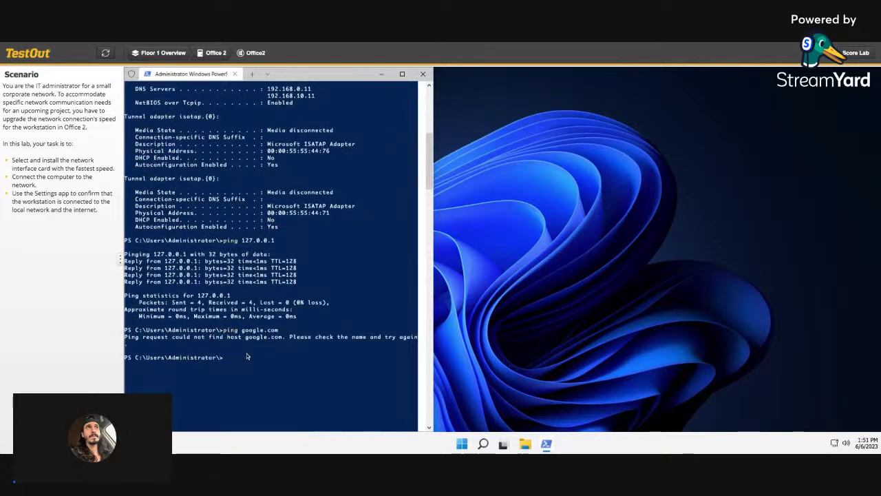
Close PowerShell and submit the lab for scoring
click(423, 77)
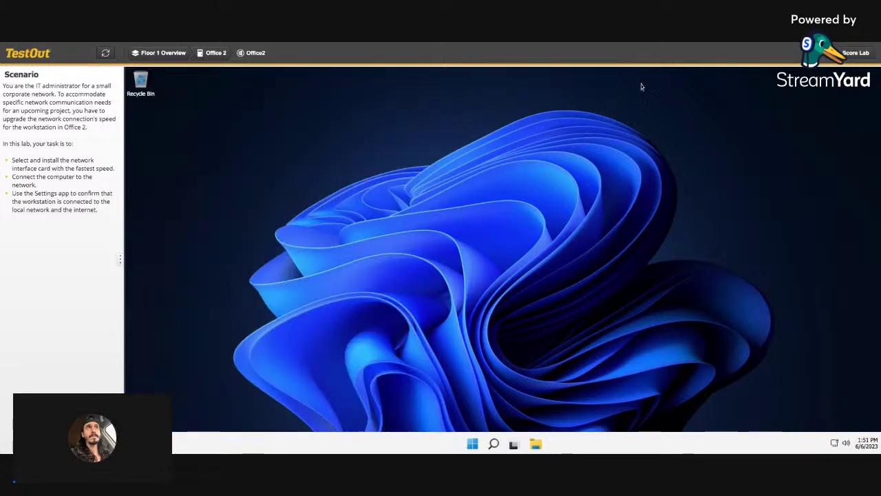
click(855, 53)
click(523, 319)
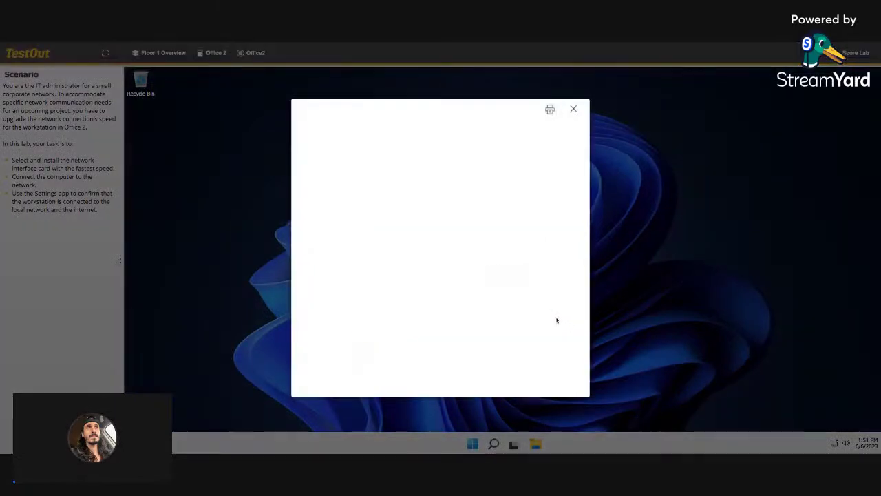